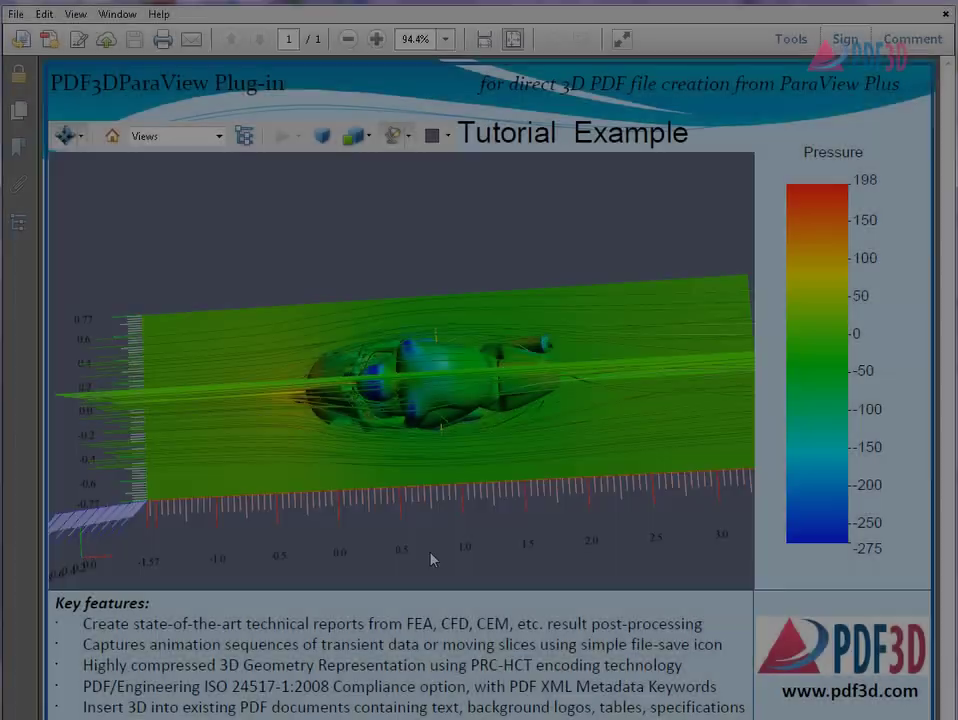
- Tilt the 3D motorbike pressure model in Adobe Reader to inspect it
{"action": "left_click_drag", "start_coordinate": [432, 561], "coordinate": [510, 306]}
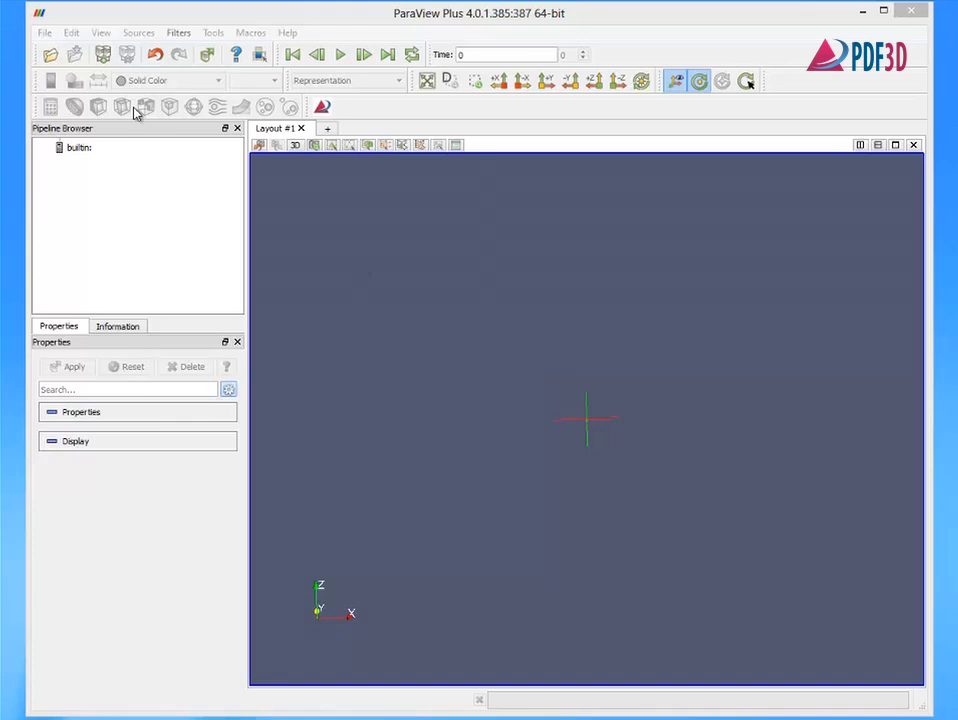
- Open the motorBike.foam case and load it into the 3D view
{"action": "key", "text": "ctrl+o"}
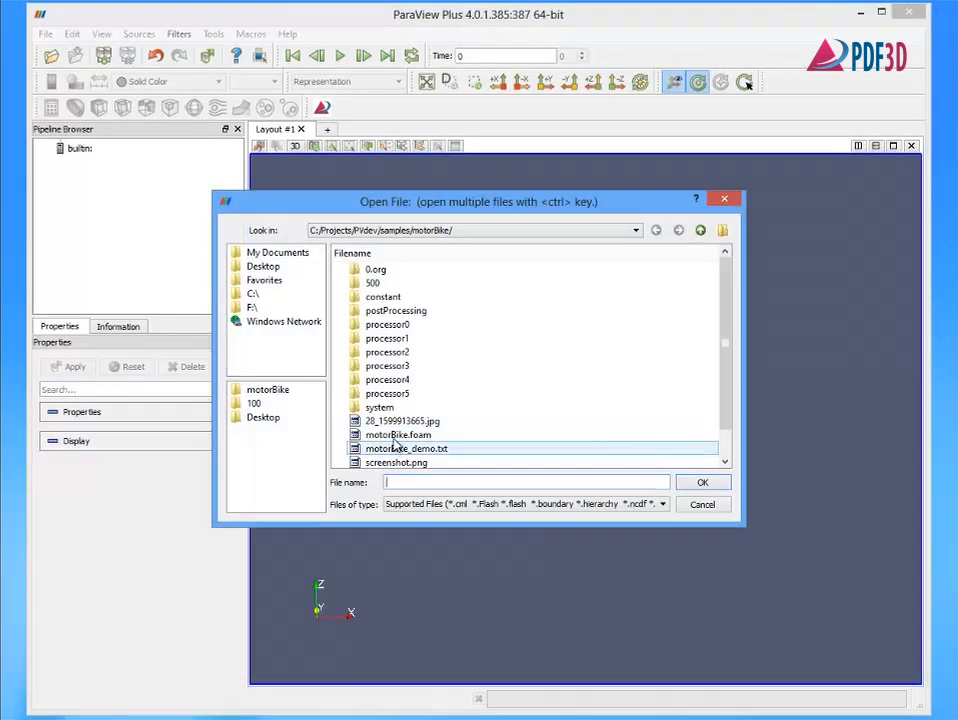
{"action": "double_click", "coordinate": [397, 437]}
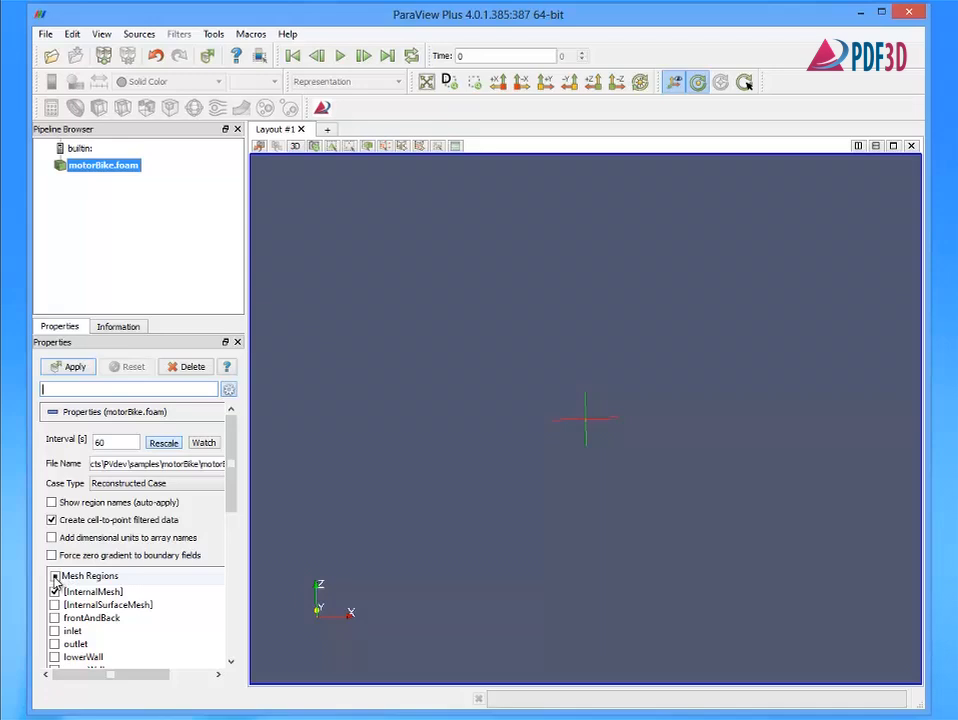
{"action": "left_click", "coordinate": [74, 369]}
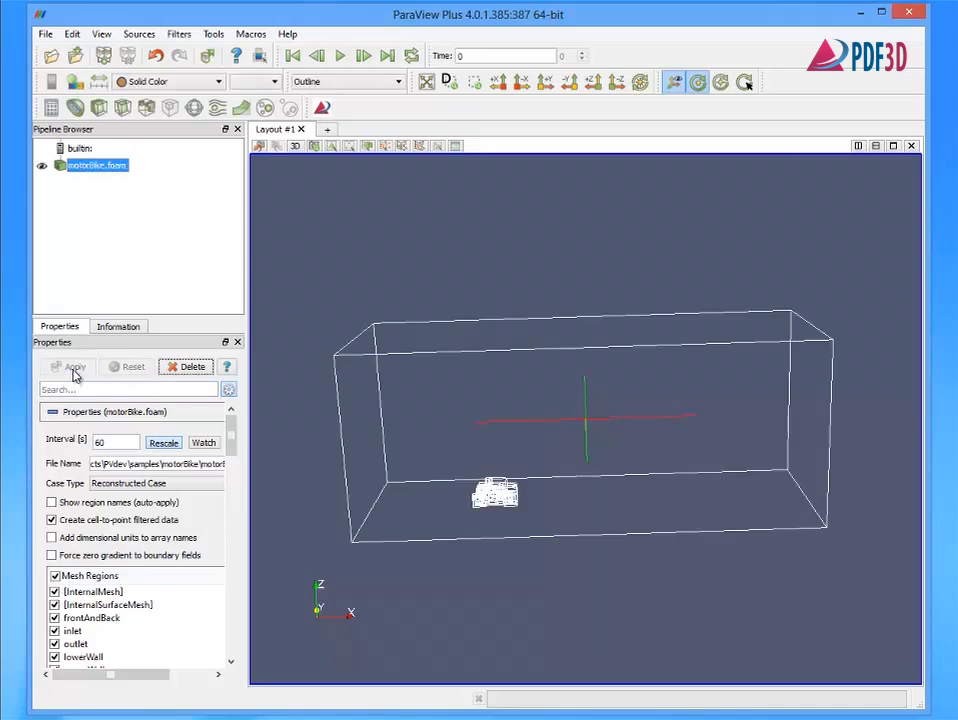
{"action": "left_click_drag", "start_coordinate": [351, 431], "coordinate": [406, 485]}
- Add an Extract Block that keeps only the lowerWall and motorbike patches
{"action": "left_click", "coordinate": [176, 34]}
{"action": "mouse_move", "coordinate": [258, 72]}
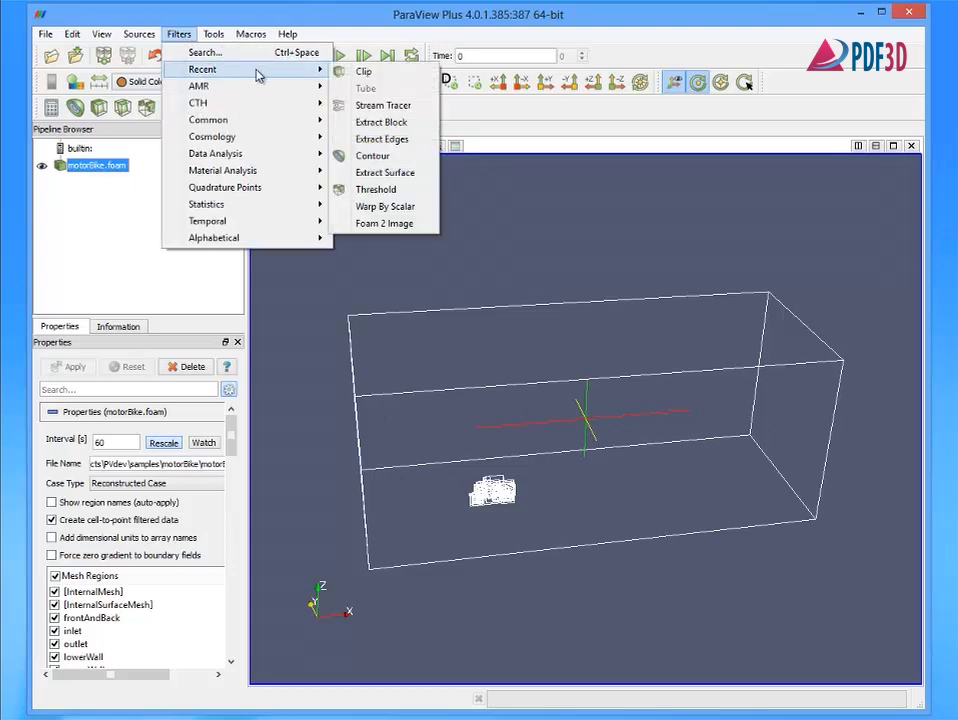
{"action": "left_click", "coordinate": [370, 122]}
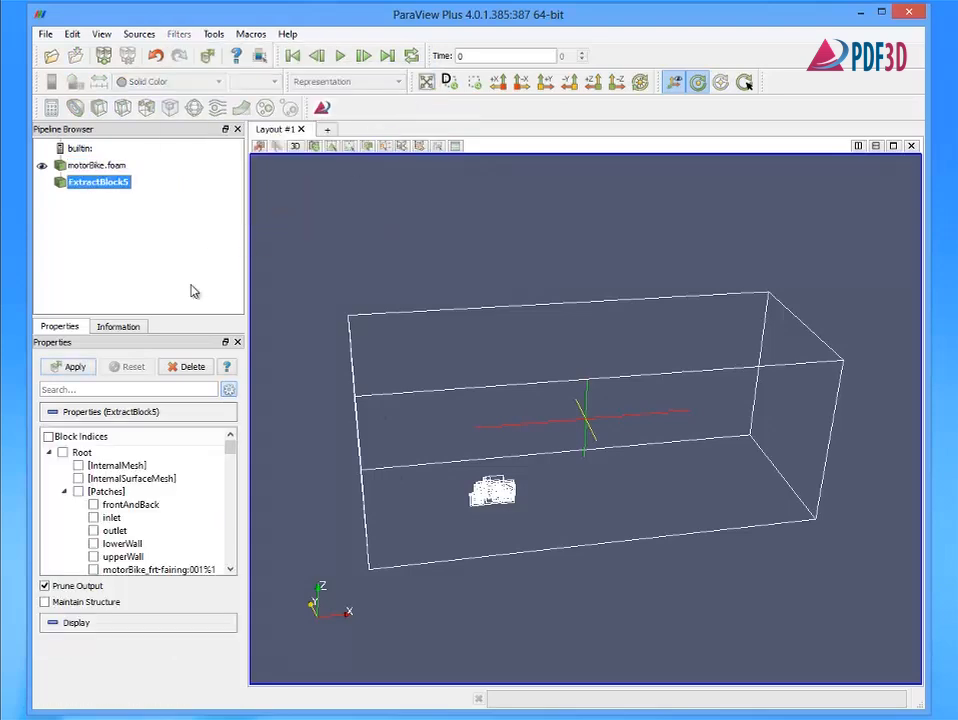
{"action": "left_click", "coordinate": [93, 504]}
{"action": "left_click", "coordinate": [93, 517]}
{"action": "left_click", "coordinate": [93, 530]}
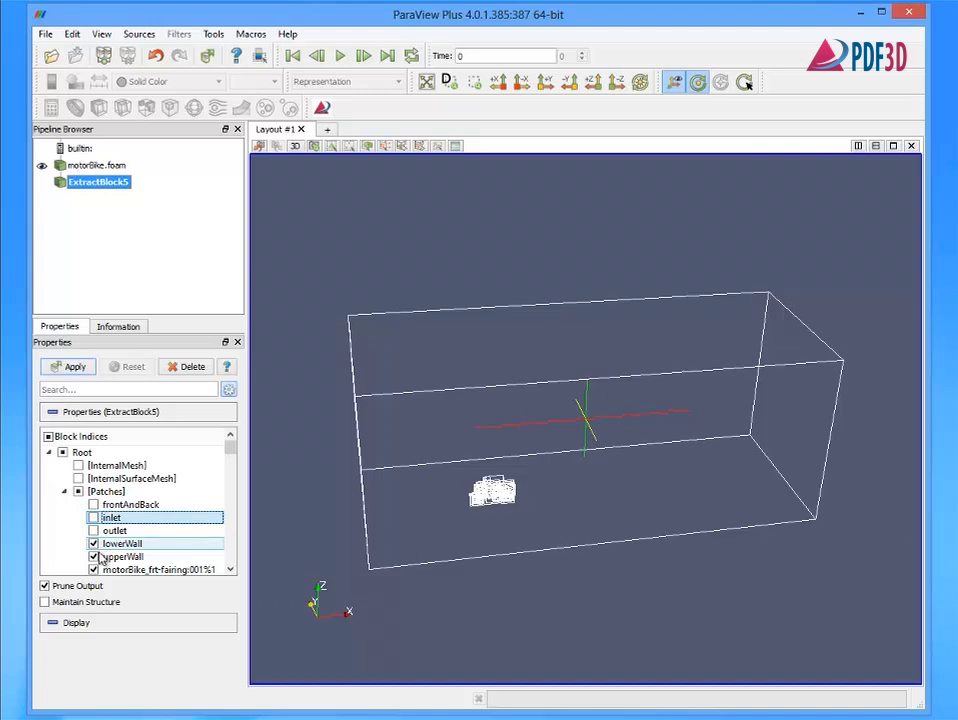
{"action": "left_click", "coordinate": [93, 556]}
{"action": "left_click", "coordinate": [68, 367]}
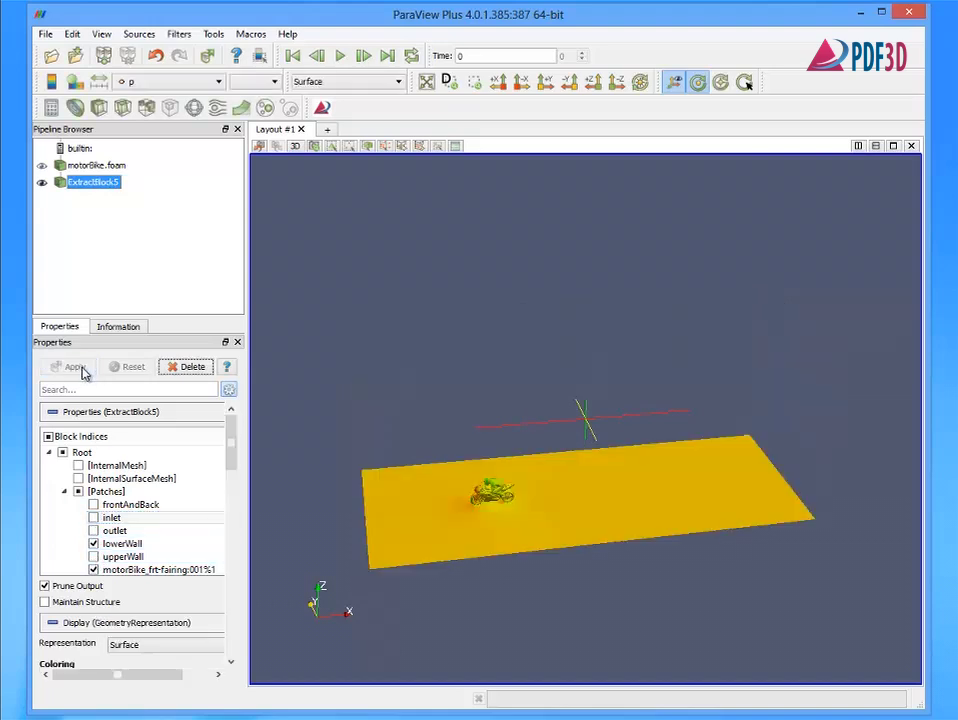
{"action": "left_click_drag", "start_coordinate": [518, 611], "coordinate": [549, 607]}
- Trim the floor with the first two plane clips, Clip36 and Clip37
{"action": "left_click", "coordinate": [99, 107]}
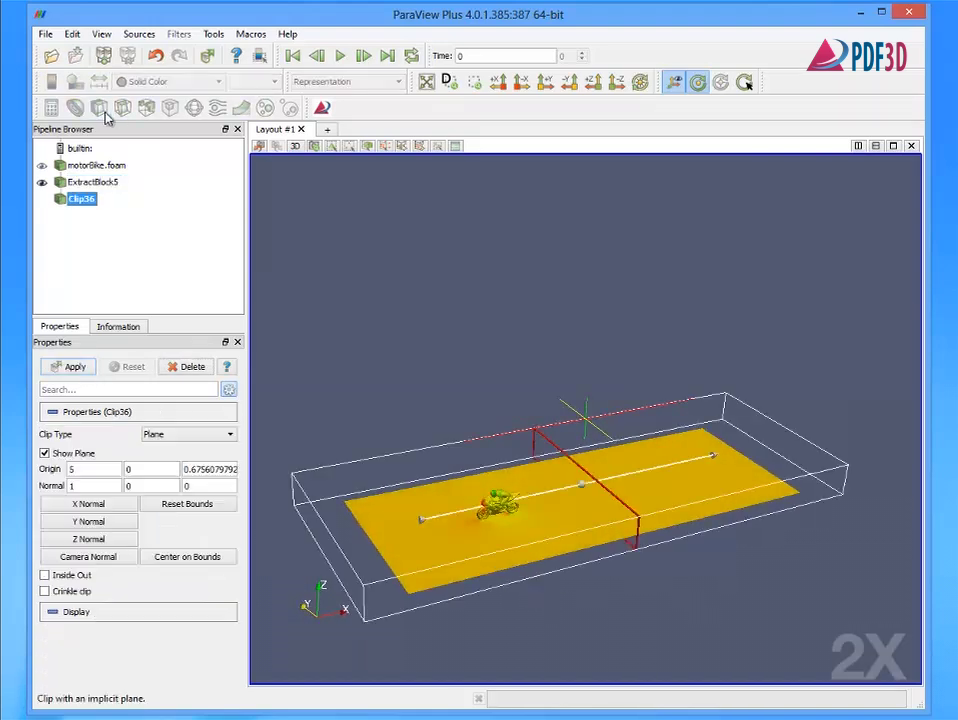
{"action": "left_click_drag", "start_coordinate": [558, 462], "coordinate": [485, 481]}
{"action": "left_click", "coordinate": [71, 368]}
{"action": "left_click", "coordinate": [99, 107]}
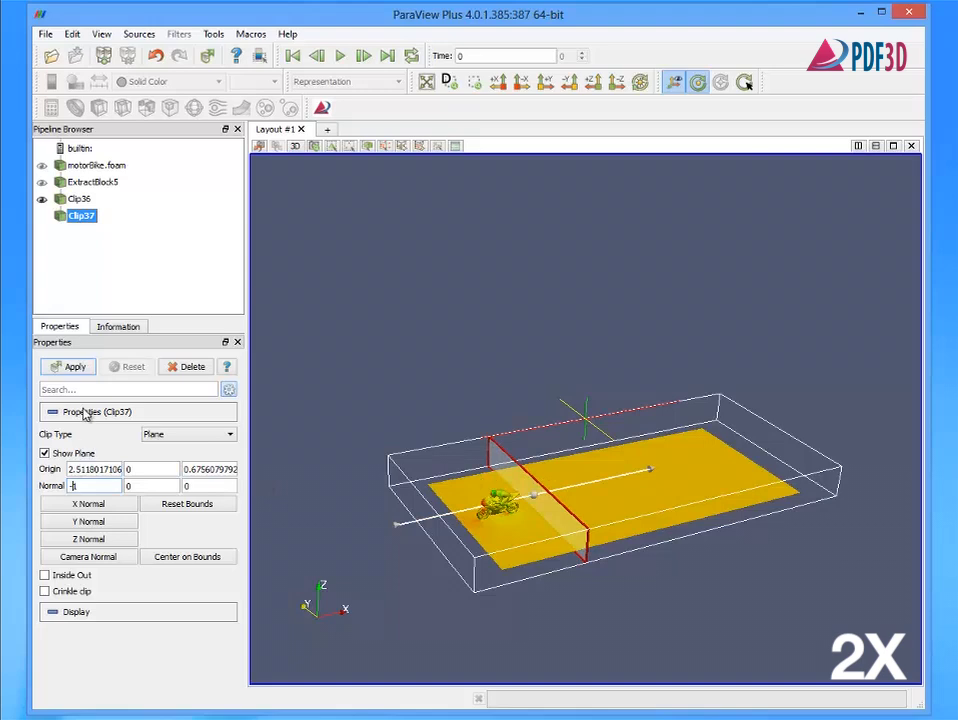
{"action": "left_click", "coordinate": [78, 370]}
{"action": "left_click_drag", "start_coordinate": [520, 634], "coordinate": [592, 648]}
- Add two Y-normal clips beside the motorbike, the last with reversed normal
{"action": "left_click", "coordinate": [101, 110]}
{"action": "left_click", "coordinate": [88, 521]}
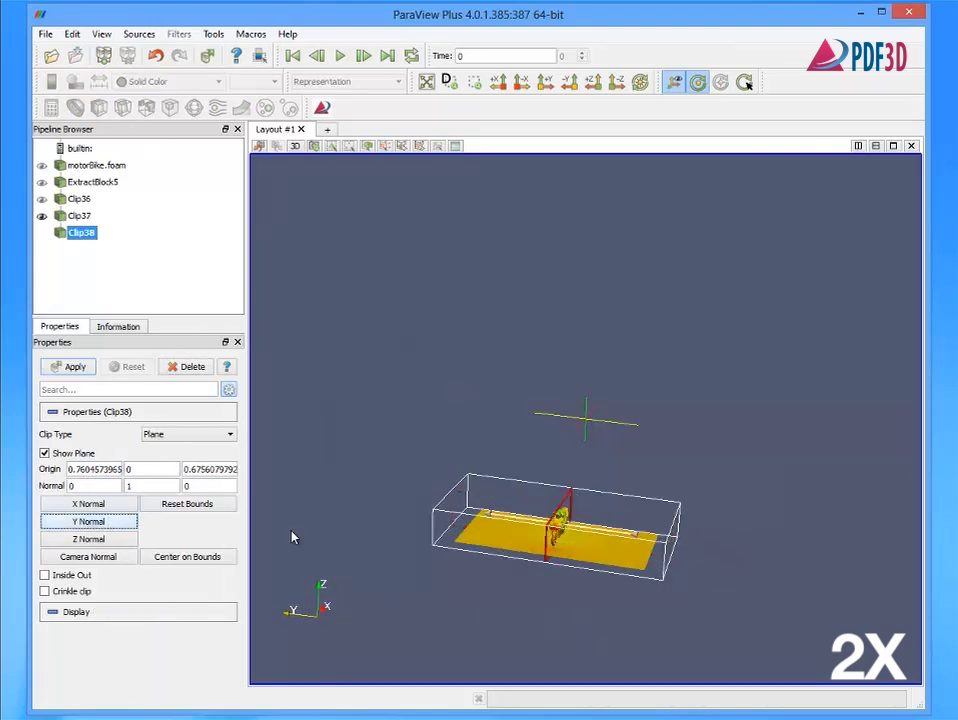
{"action": "left_click_drag", "start_coordinate": [567, 510], "coordinate": [586, 512]}
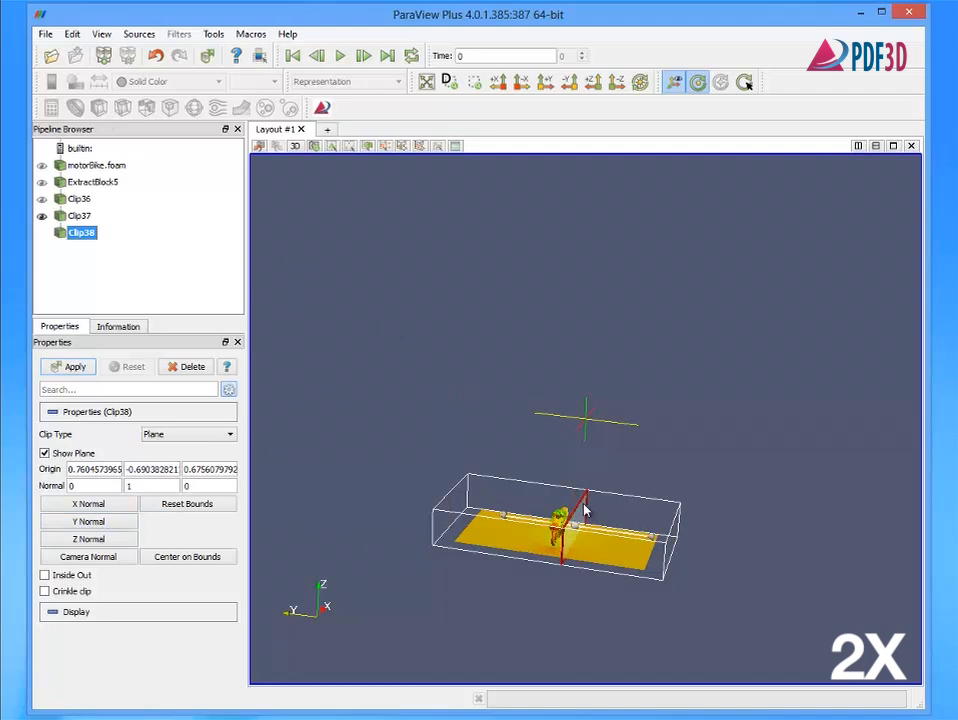
{"action": "left_click", "coordinate": [74, 367]}
{"action": "left_click", "coordinate": [99, 107]}
{"action": "left_click", "coordinate": [88, 521]}
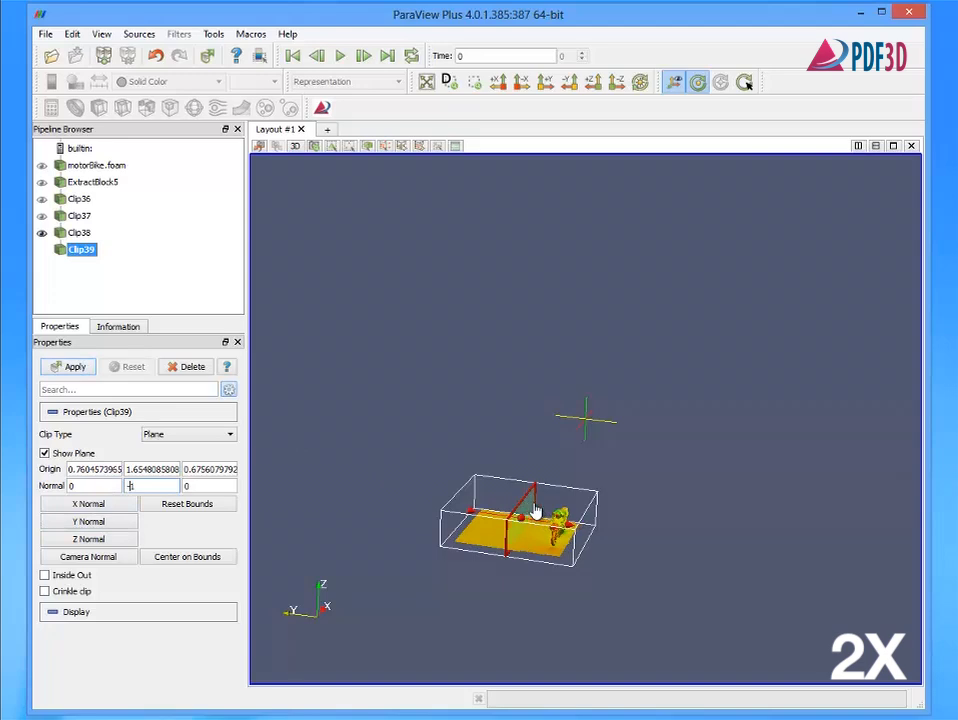
{"action": "left_click", "coordinate": [75, 366]}
- Hide the cut plane and reset the camera to a side view of the motorbike
{"action": "left_click", "coordinate": [45, 453]}
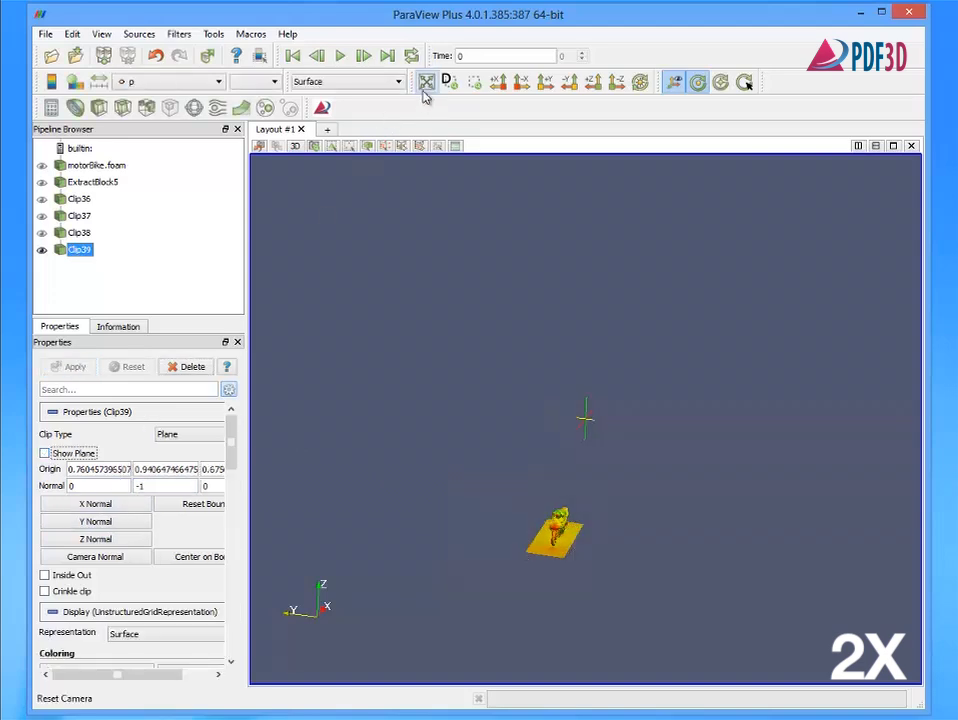
{"action": "left_click", "coordinate": [426, 81]}
{"action": "left_click_drag", "start_coordinate": [680, 584], "coordinate": [594, 619]}
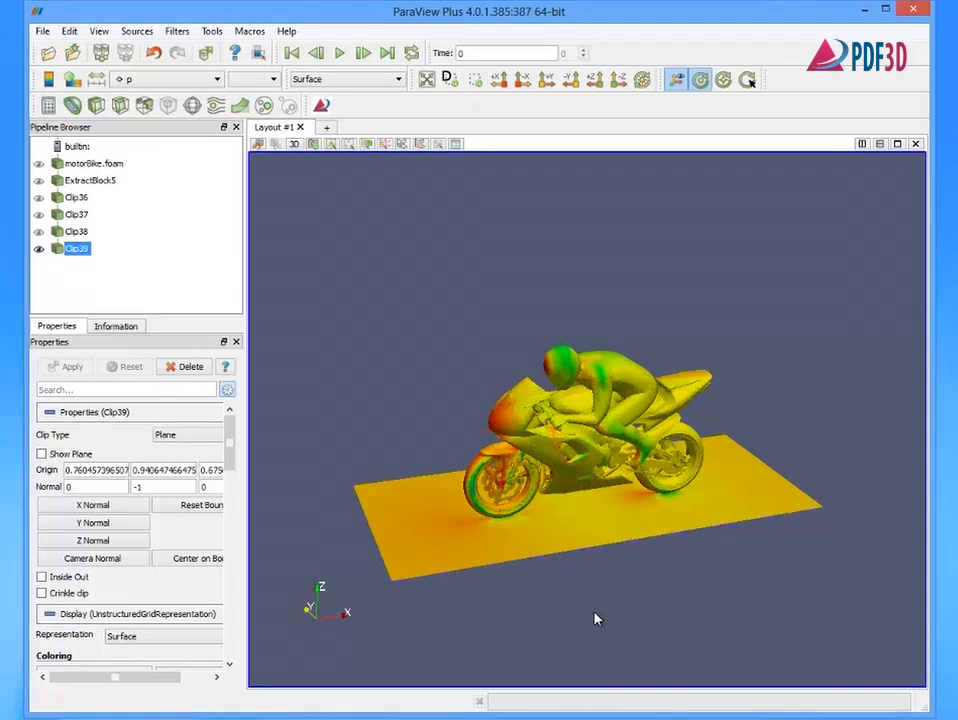
- Add a Stream Tracer on motorBike.foam with its seed point placed on the motorbike
{"action": "left_click", "coordinate": [98, 165]}
{"action": "left_click", "coordinate": [217, 107]}
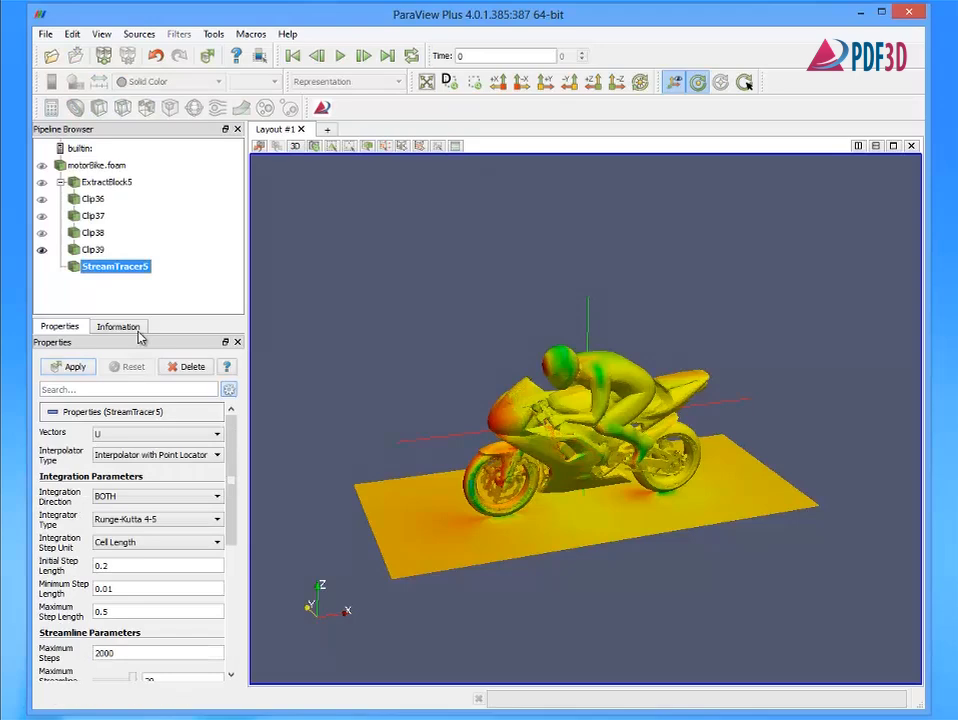
{"action": "scroll", "coordinate": [391, 391], "scroll_direction": "down", "scroll_amount": 5}
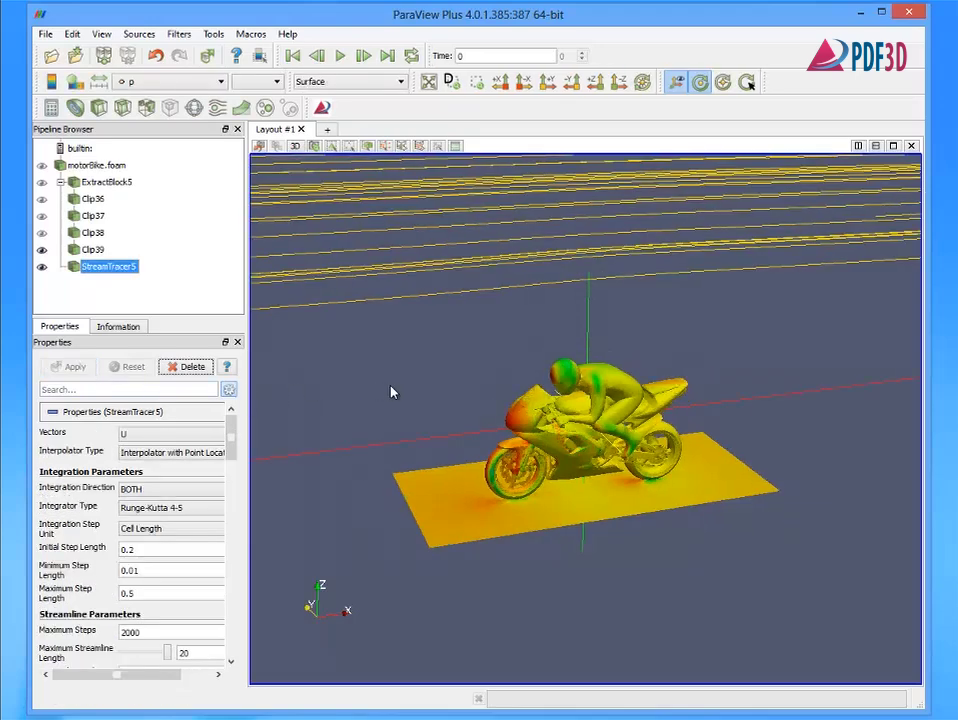
{"action": "left_click_drag", "start_coordinate": [524, 490], "coordinate": [603, 446]}
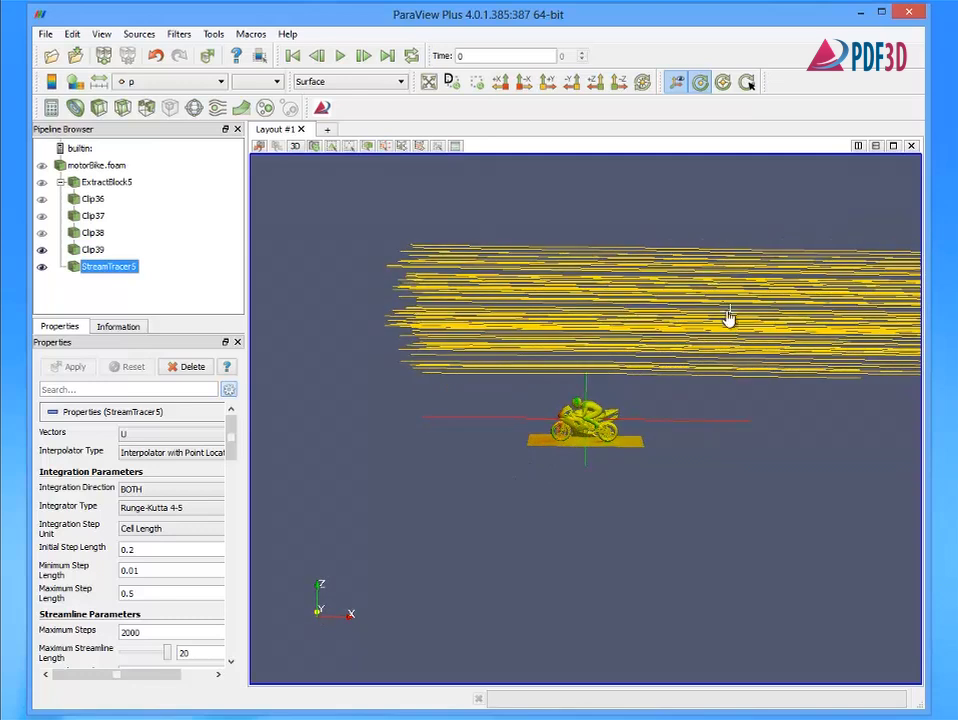
{"action": "key", "text": "p"}
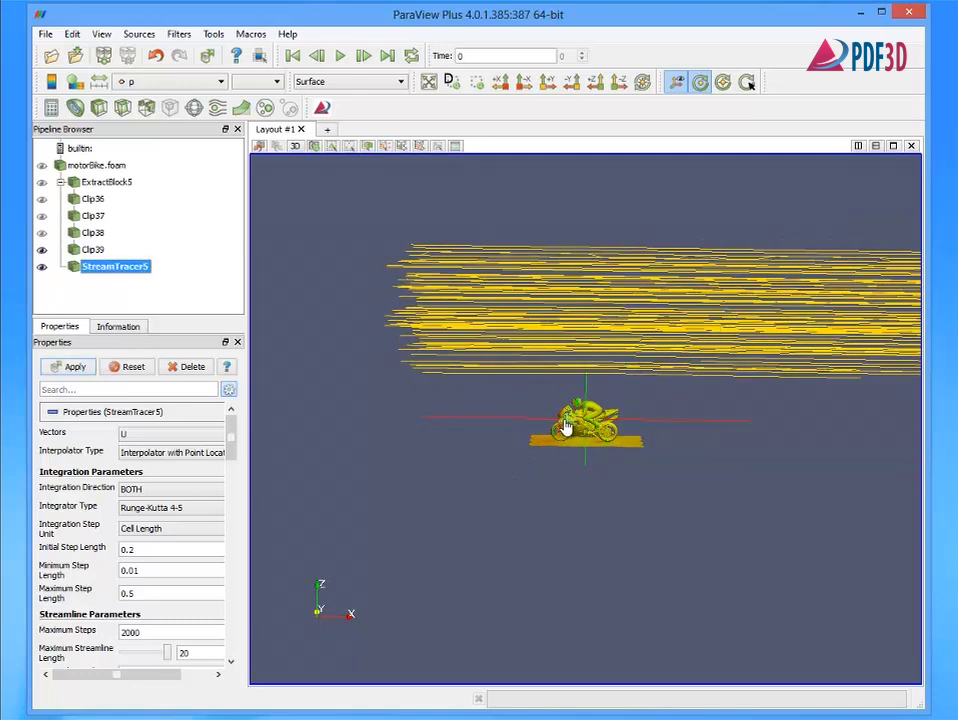
{"action": "left_click_drag", "start_coordinate": [565, 428], "coordinate": [628, 430]}
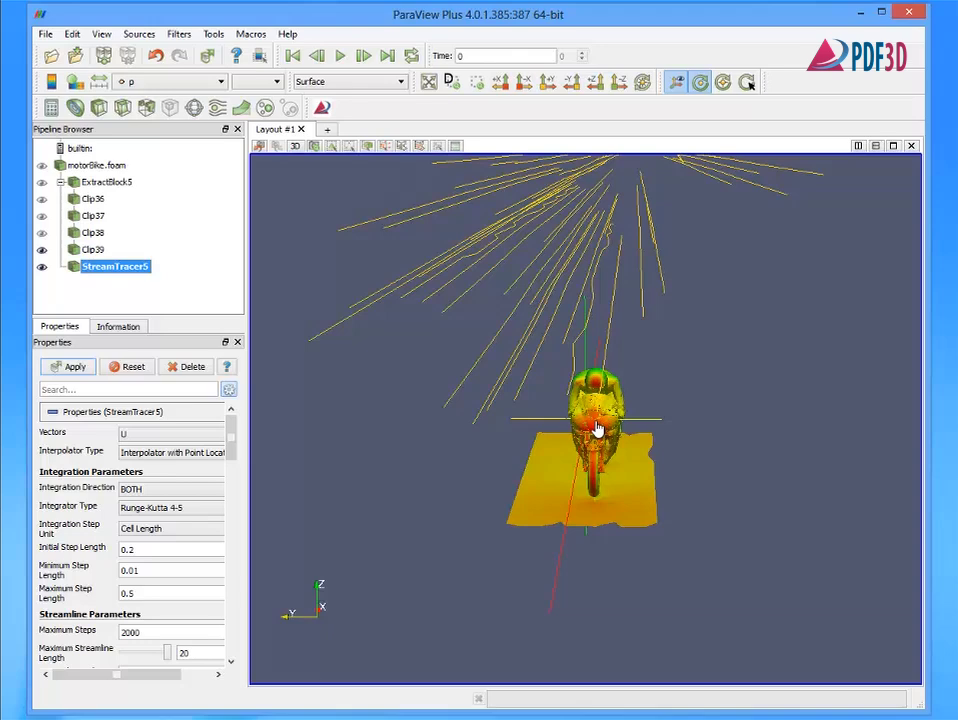
{"action": "left_click_drag", "start_coordinate": [757, 530], "coordinate": [600, 535]}
{"action": "left_click", "coordinate": [74, 367]}
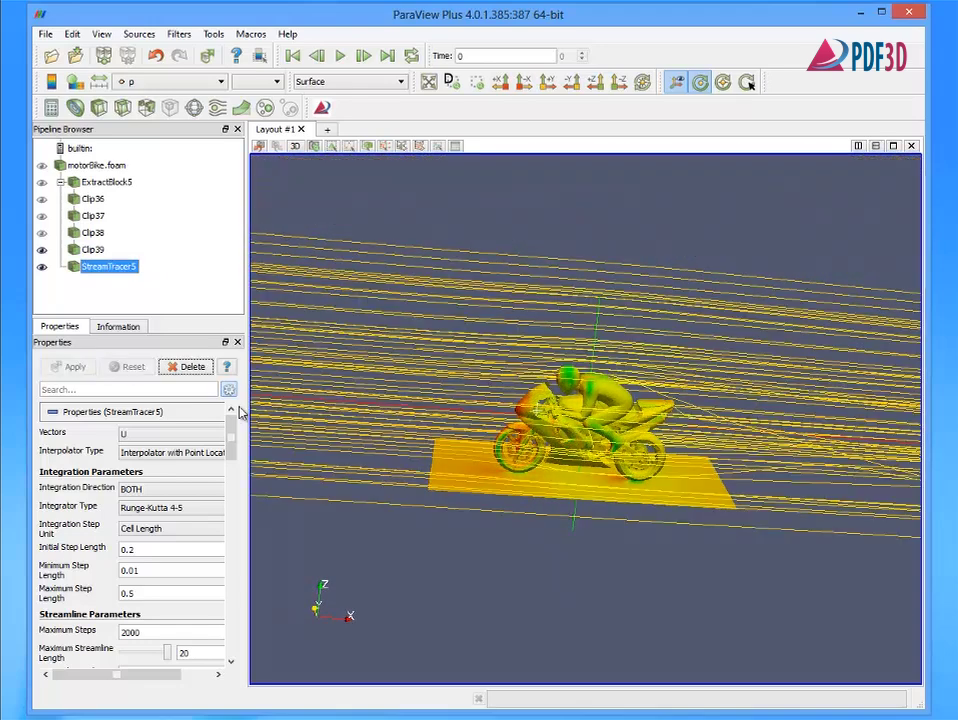
- Set the seed radius to 0.61 and recompute the streamlines
{"action": "left_click_drag", "start_coordinate": [900, 522], "coordinate": [887, 487]}
{"action": "left_click_drag", "start_coordinate": [425, 507], "coordinate": [435, 532]}
{"action": "left_click_drag", "start_coordinate": [235, 452], "coordinate": [243, 505]}
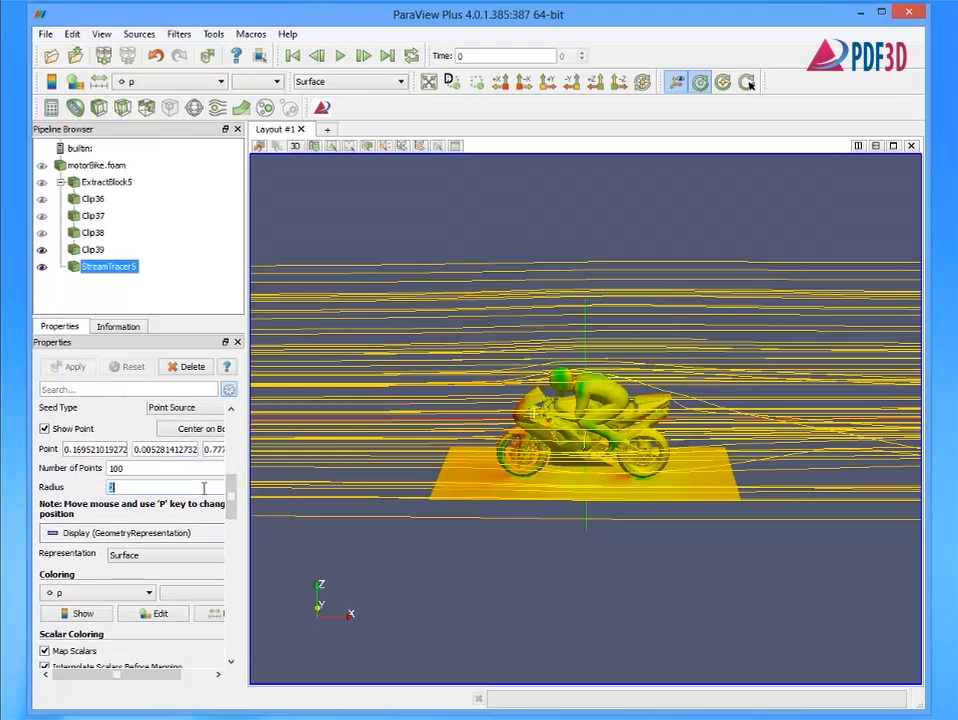
{"action": "type", "text": "0.3"}
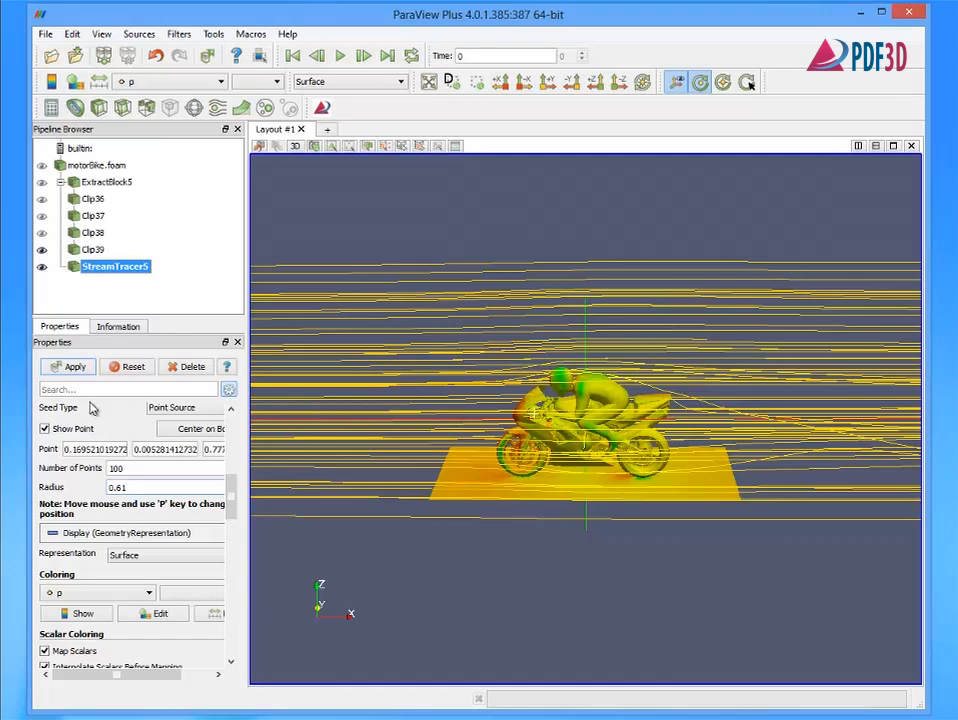
{"action": "left_click", "coordinate": [88, 368]}
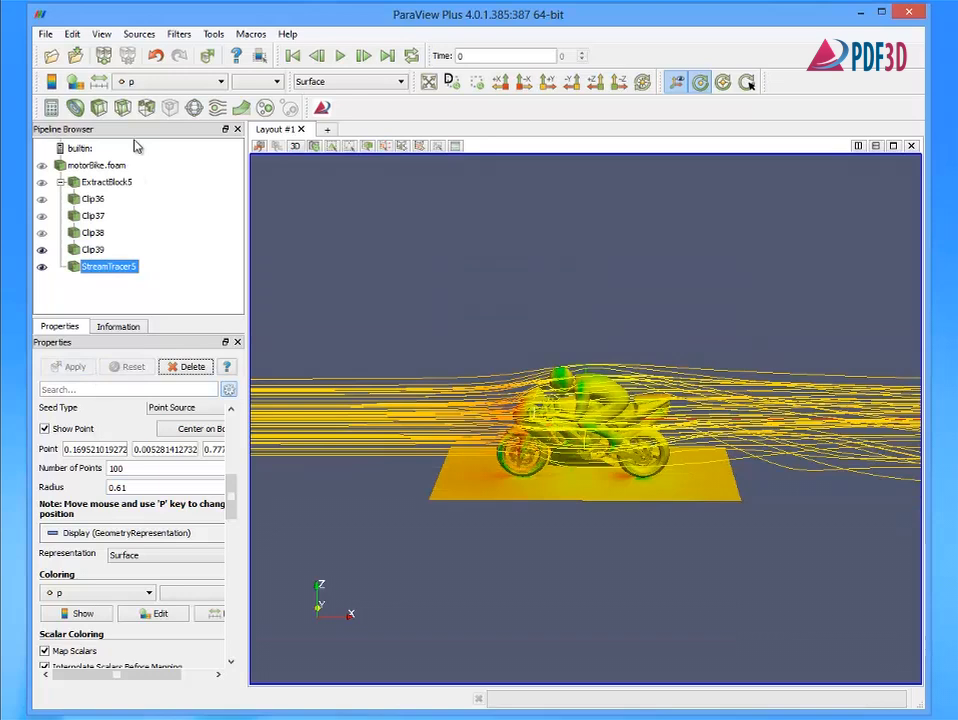
- Rescale pressure colours to the data range and wrap the streamlines in tubes of radius 0.004
{"action": "left_click", "coordinate": [98, 84]}
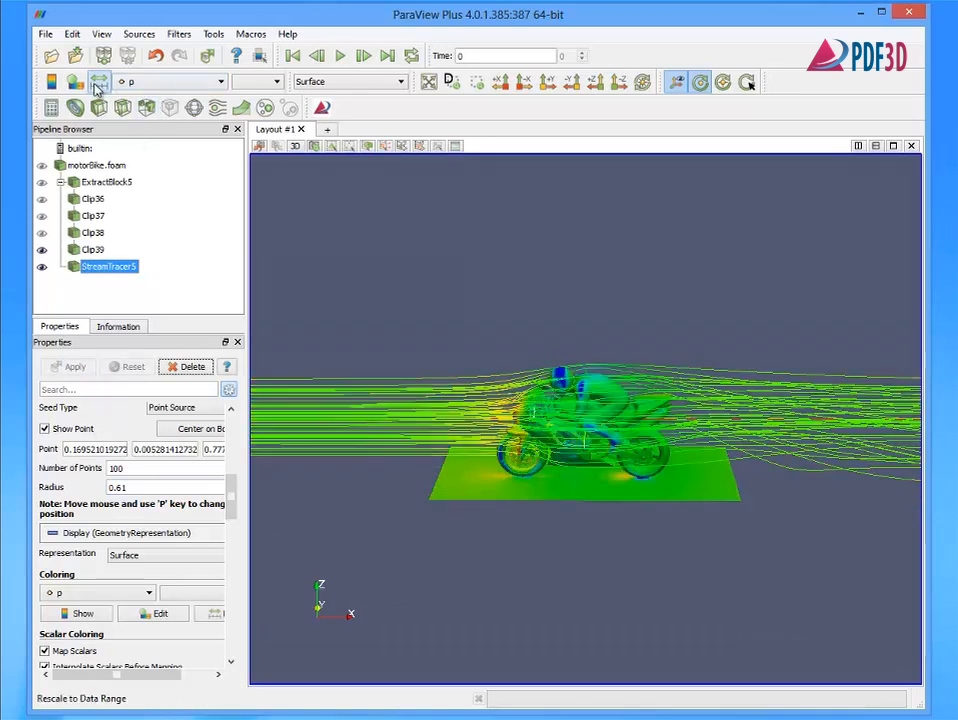
{"action": "left_click", "coordinate": [179, 34]}
{"action": "mouse_move", "coordinate": [233, 72]}
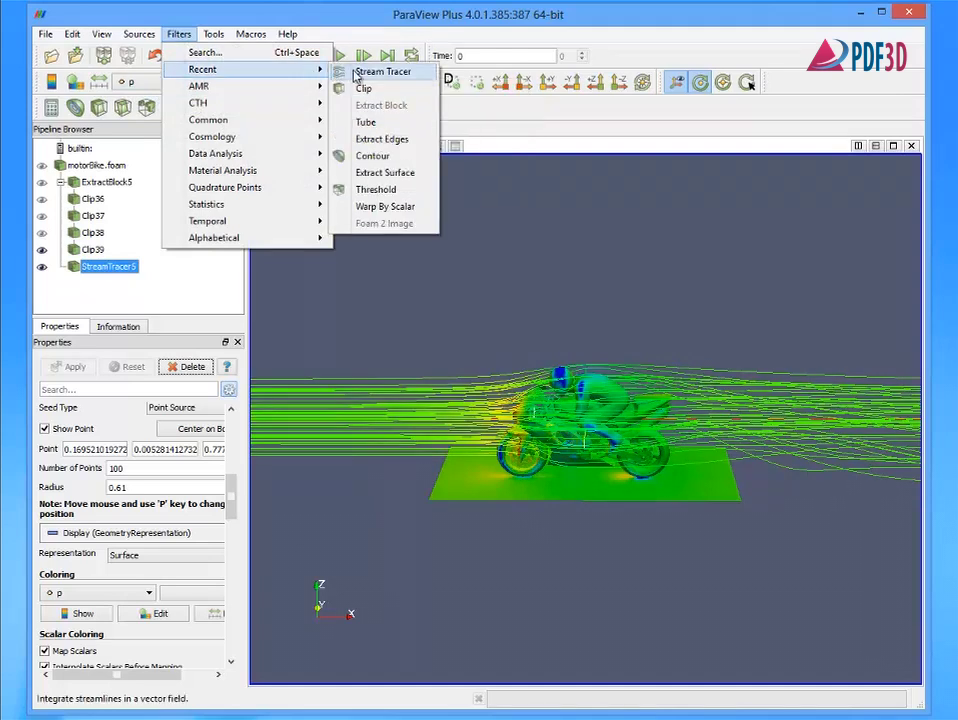
{"action": "left_click", "coordinate": [367, 122]}
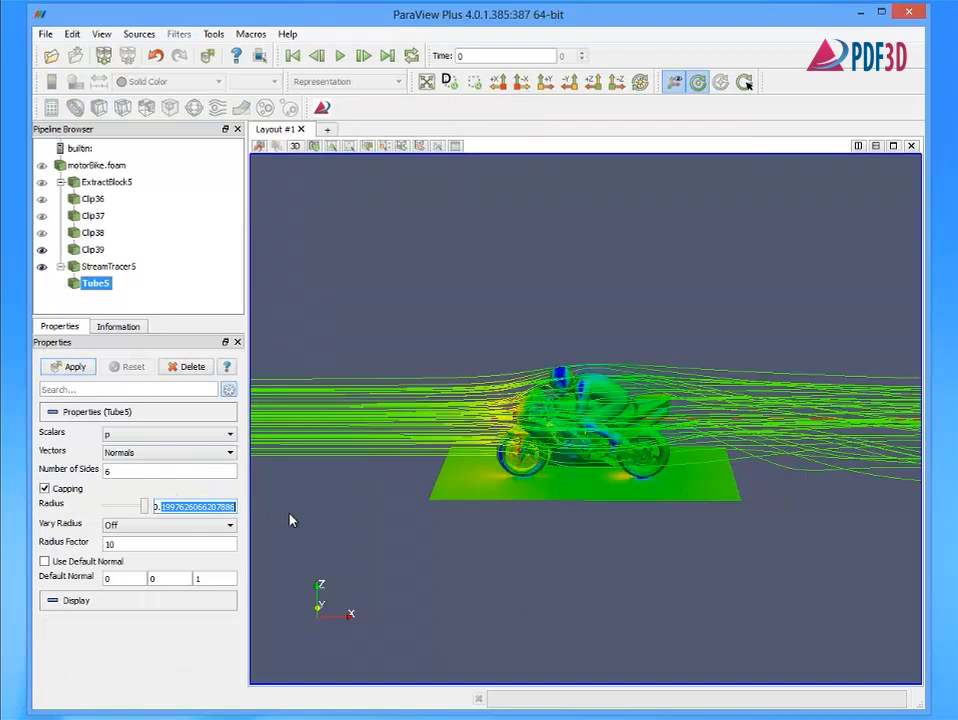
{"action": "type", "text": "004"}
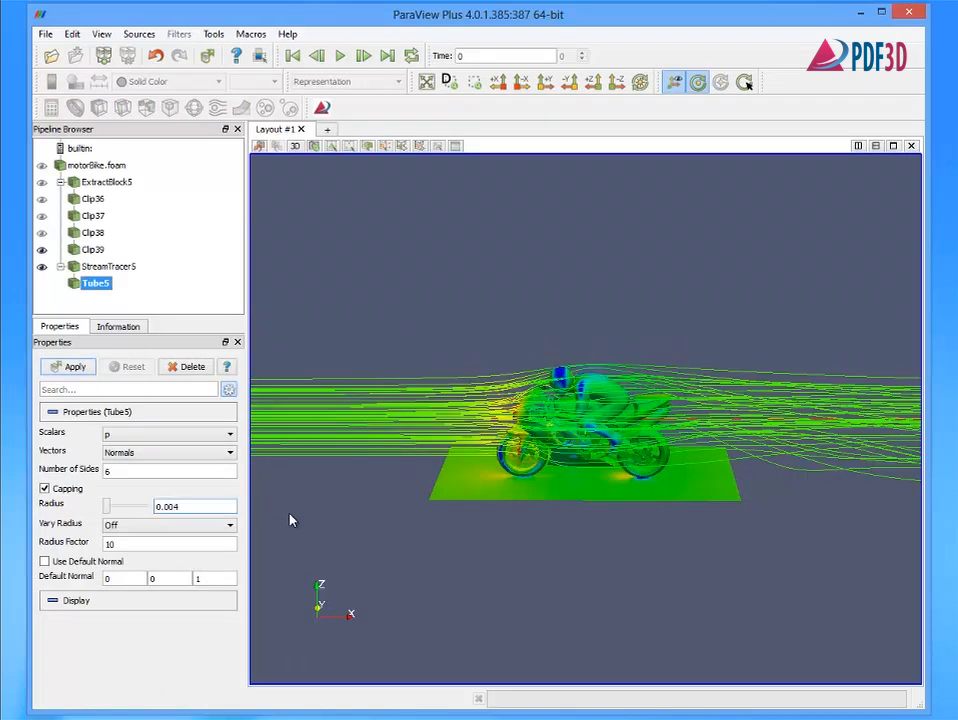
{"action": "left_click", "coordinate": [80, 369]}
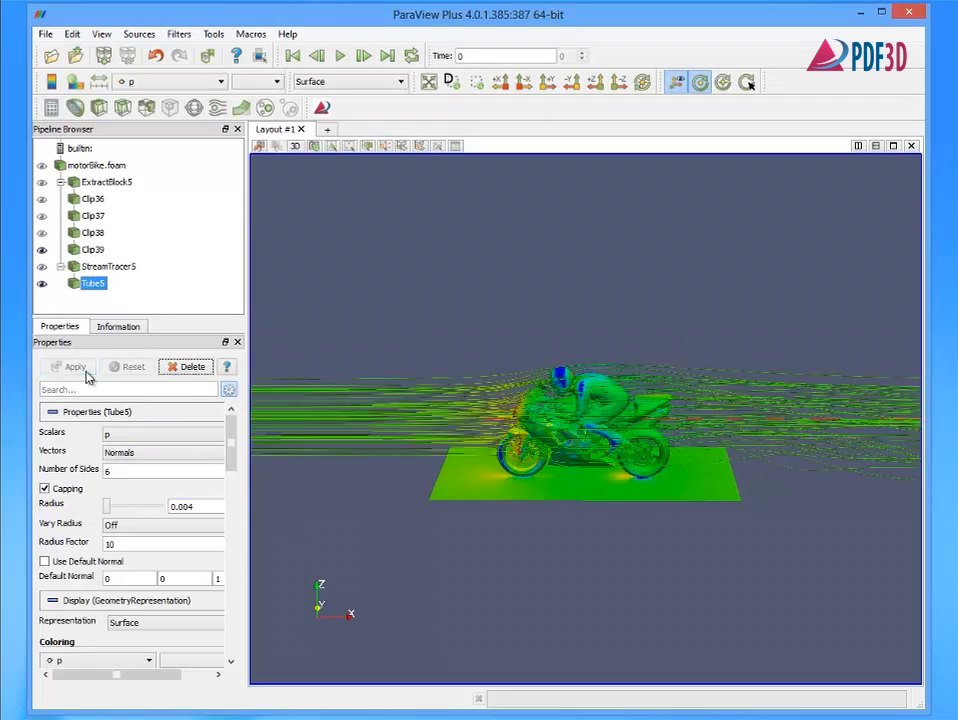
- Clip the tube streamlines with a plane just in front of the motorbike
{"action": "left_click", "coordinate": [99, 107]}
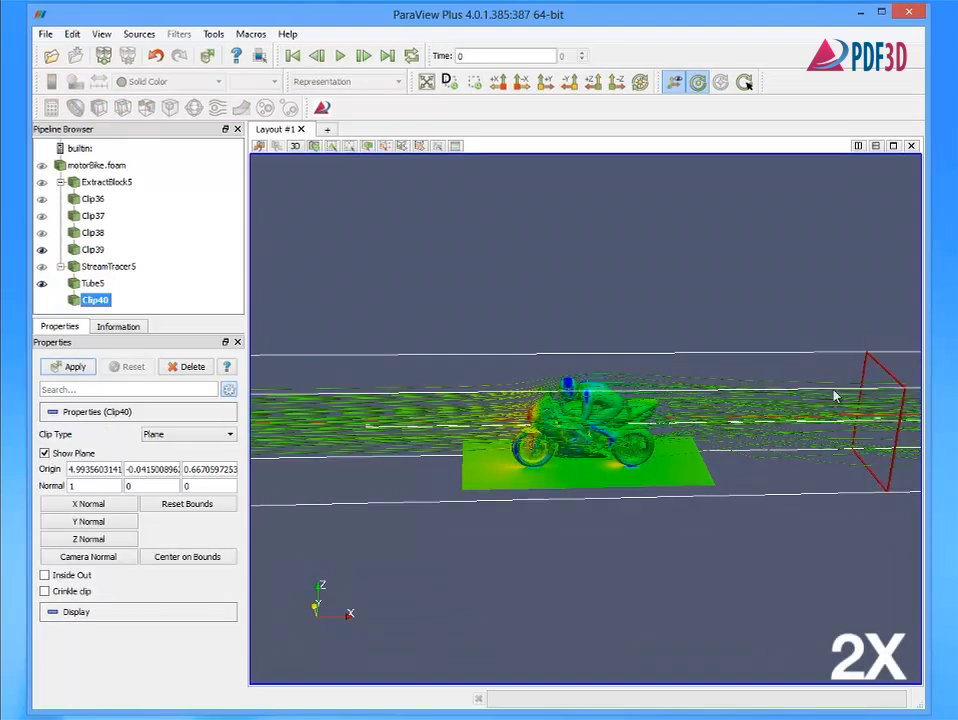
{"action": "left_click_drag", "start_coordinate": [860, 387], "coordinate": [457, 410]}
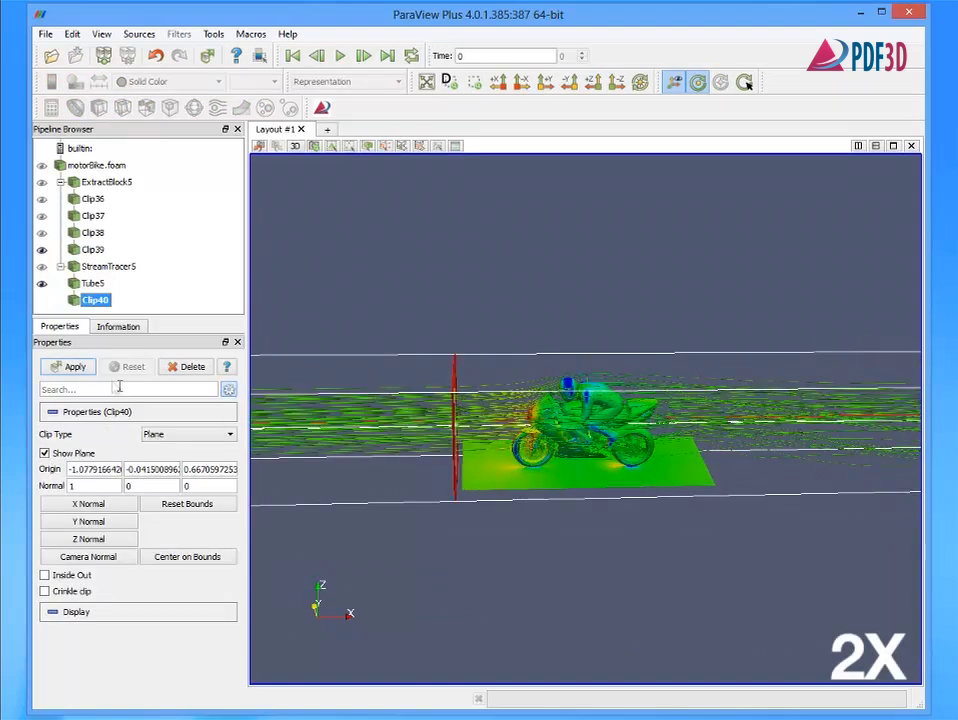
{"action": "left_click", "coordinate": [85, 369]}
- Add a second clip with normal -1 0 0 behind the motorbike and hide the plane widget
{"action": "left_click", "coordinate": [99, 107]}
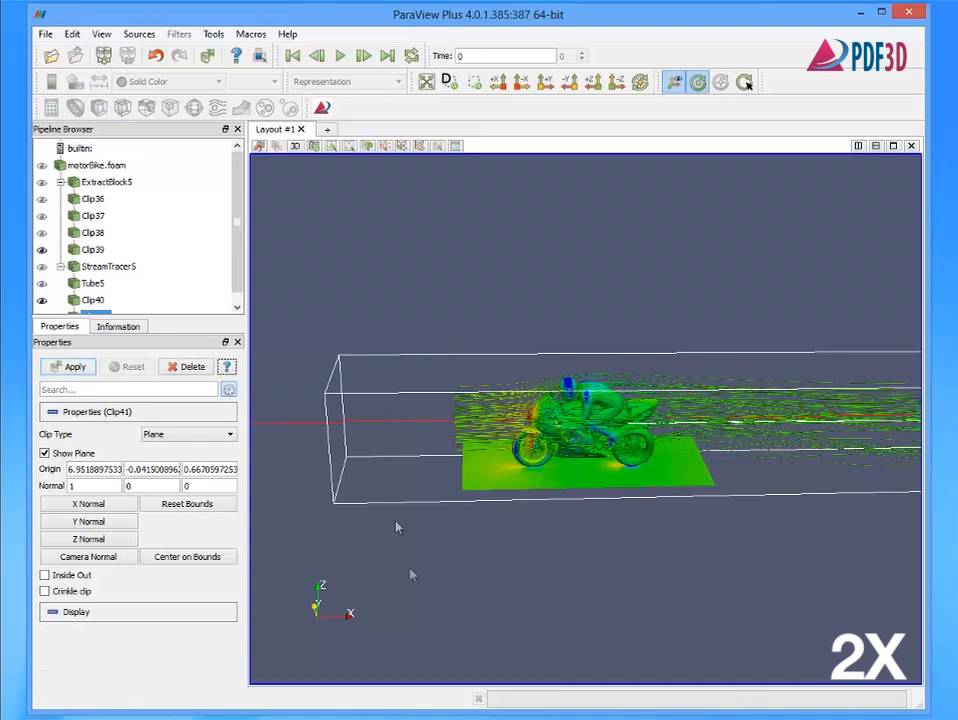
{"action": "left_click_drag", "start_coordinate": [396, 524], "coordinate": [470, 440]}
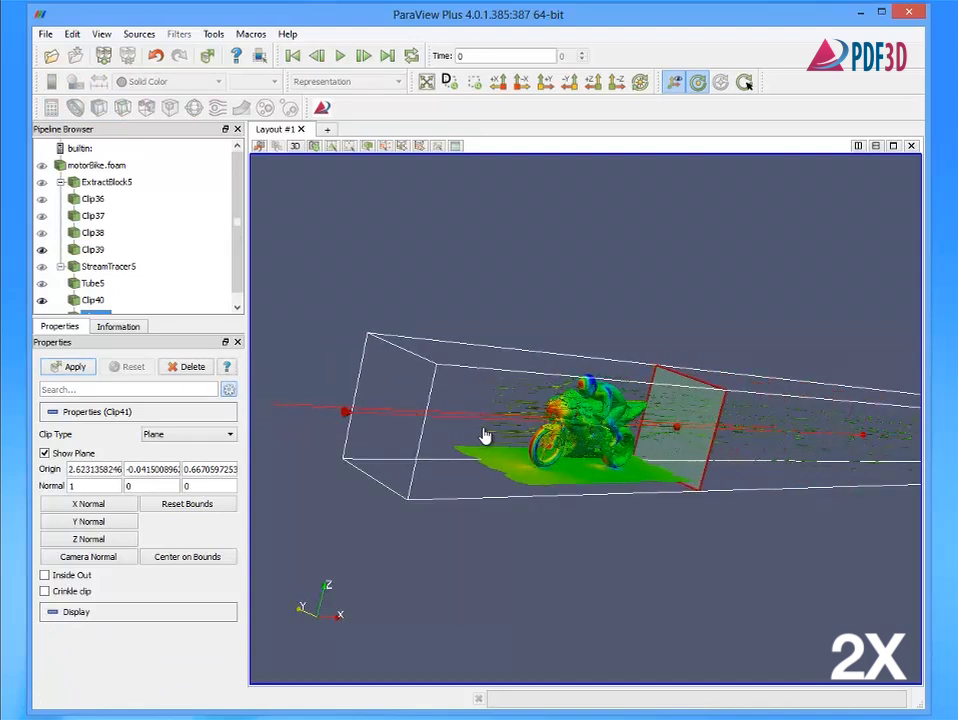
{"action": "left_click_drag", "start_coordinate": [862, 370], "coordinate": [740, 336]}
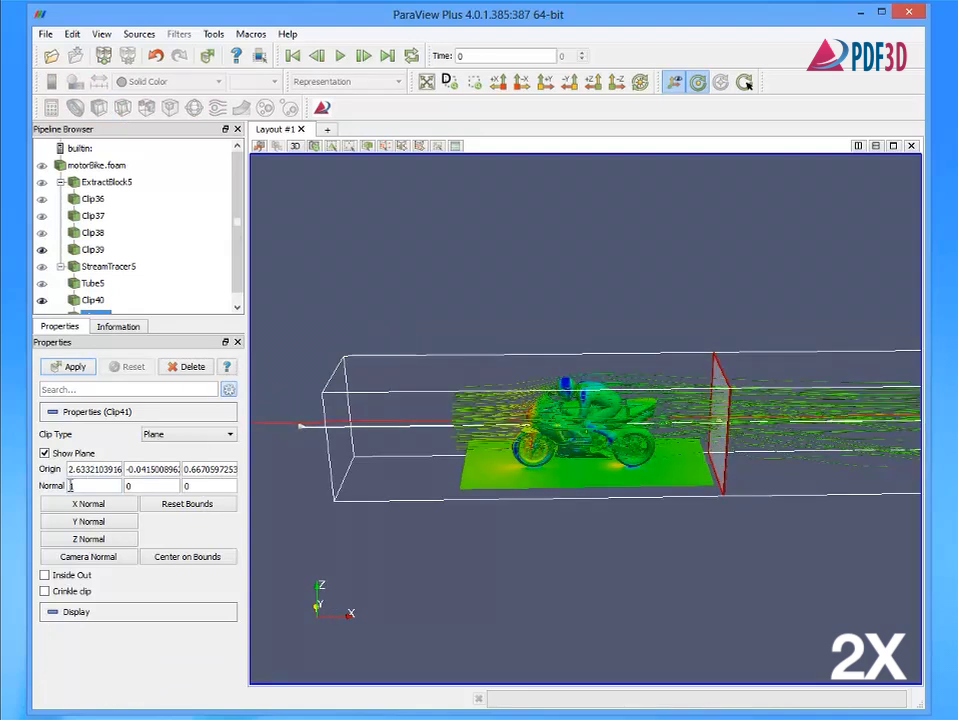
{"action": "left_click", "coordinate": [76, 367]}
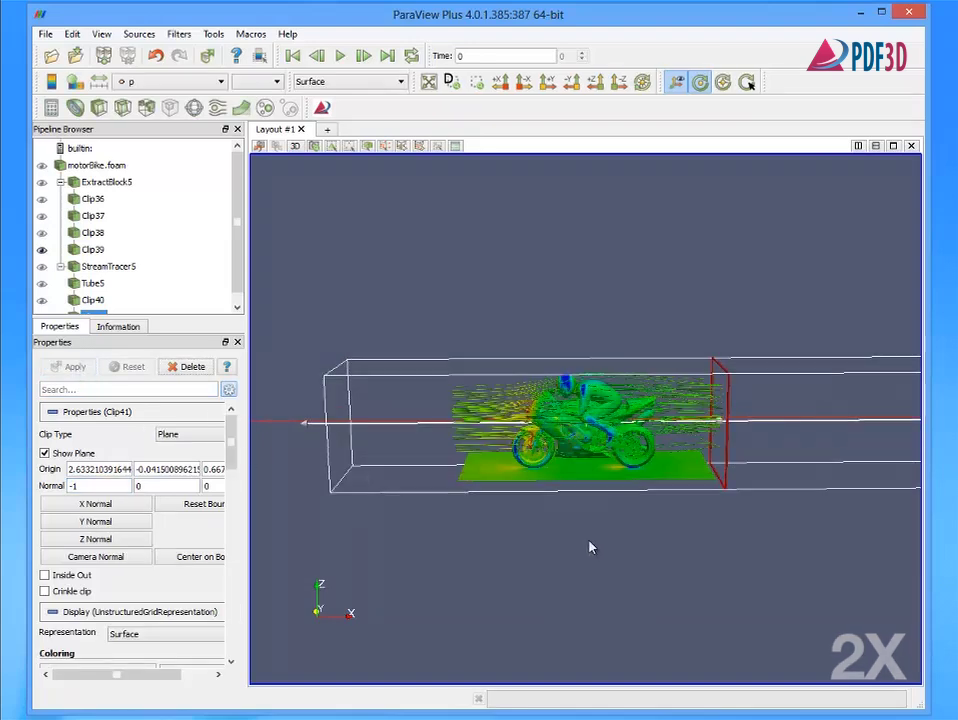
{"action": "left_click", "coordinate": [44, 453]}
{"action": "left_click", "coordinate": [51, 55]}
- Load p_yNormal.vtk from postProcessing/cuttingPlane/100 into the view
{"action": "double_click", "coordinate": [398, 310]}
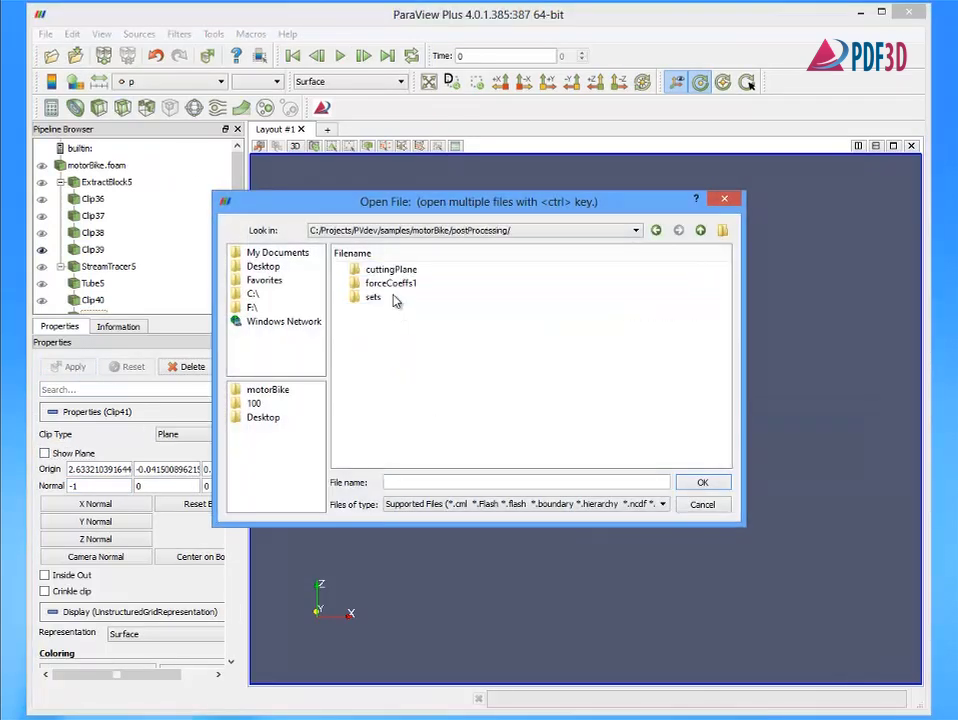
{"action": "double_click", "coordinate": [381, 272]}
{"action": "double_click", "coordinate": [373, 270]}
{"action": "double_click", "coordinate": [378, 270]}
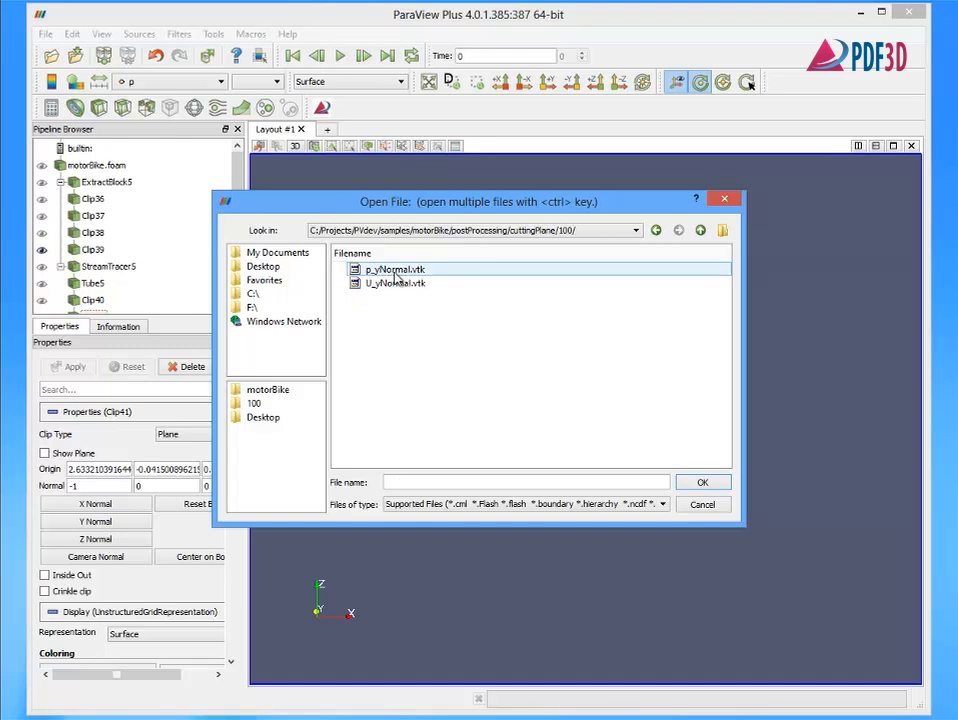
{"action": "left_click", "coordinate": [76, 367]}
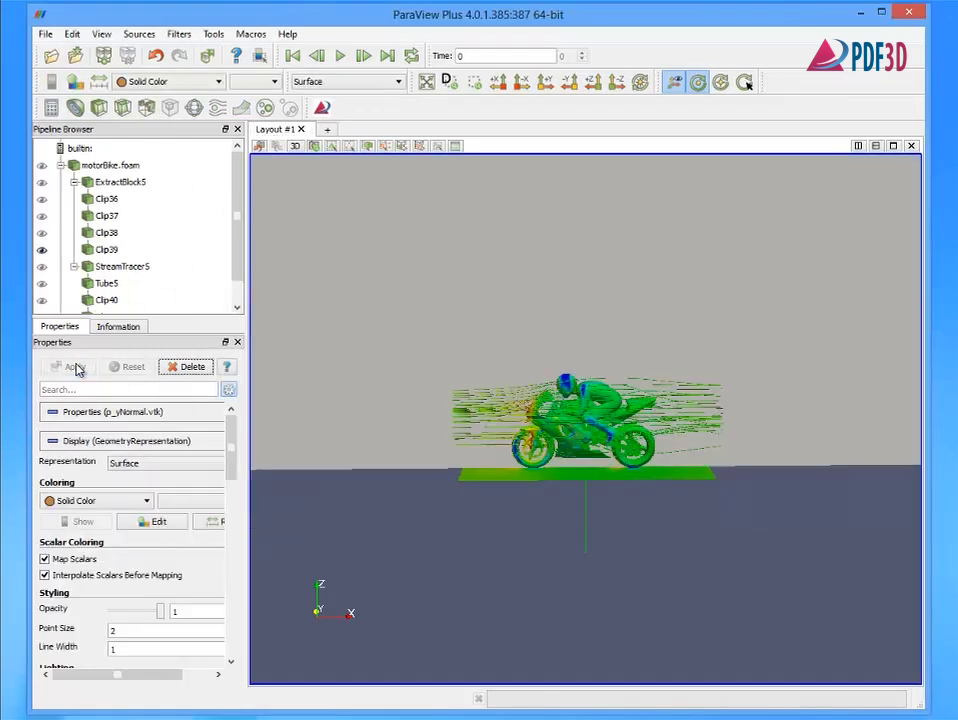
- Delete the stray Contour filters and add a plane clip to the cutting plane
{"action": "left_click", "coordinate": [75, 107]}
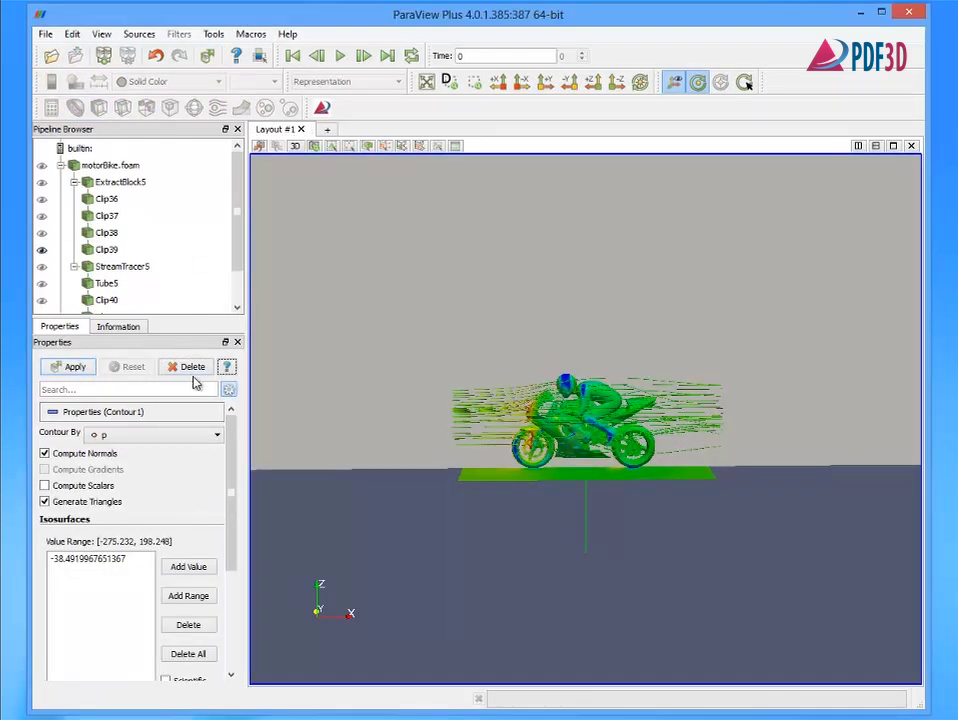
{"action": "left_click", "coordinate": [193, 368]}
{"action": "mouse_move", "coordinate": [237, 214]}
{"action": "left_mouse_down"}
{"action": "mouse_move", "coordinate": [237, 263]}
{"action": "mouse_move", "coordinate": [237, 214]}
{"action": "left_mouse_up"}
{"action": "left_click", "coordinate": [77, 108]}
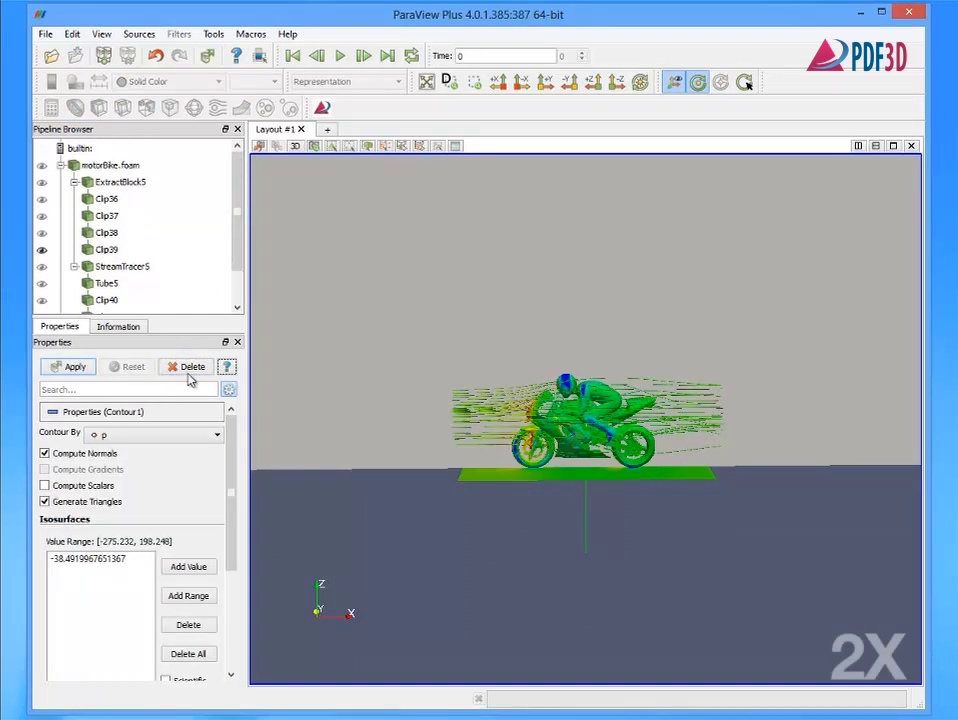
{"action": "left_click", "coordinate": [193, 367]}
{"action": "scroll", "coordinate": [170, 292], "scroll_direction": "down", "scroll_amount": 1}
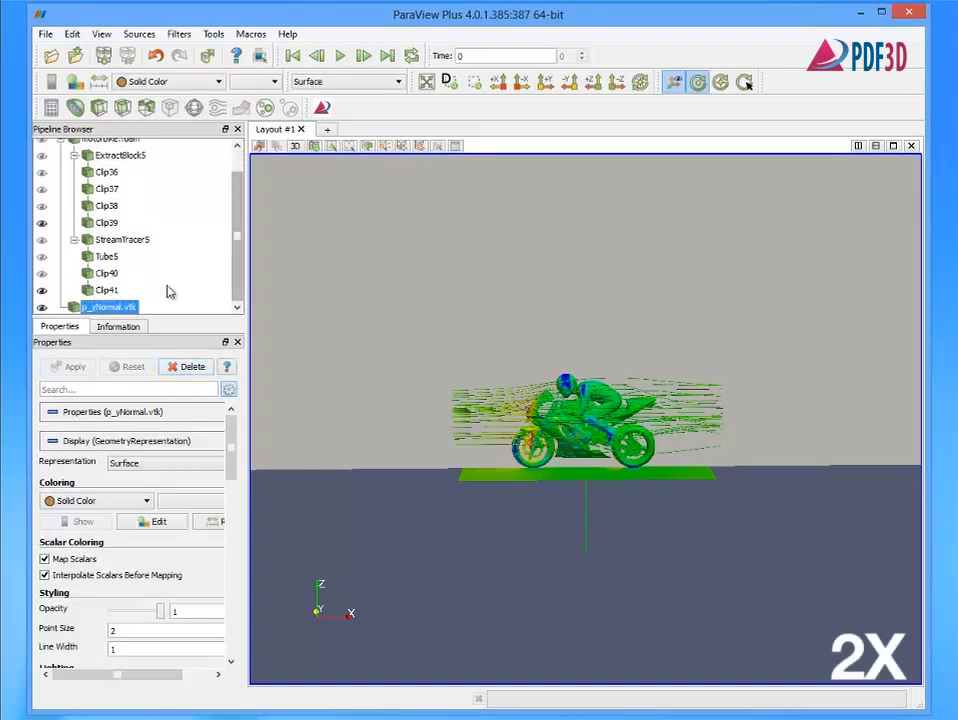
{"action": "left_click", "coordinate": [99, 107]}
- Trim the cutting plane just ahead of and behind the motorbike with two clips
{"action": "left_click_drag", "start_coordinate": [892, 338], "coordinate": [459, 359]}
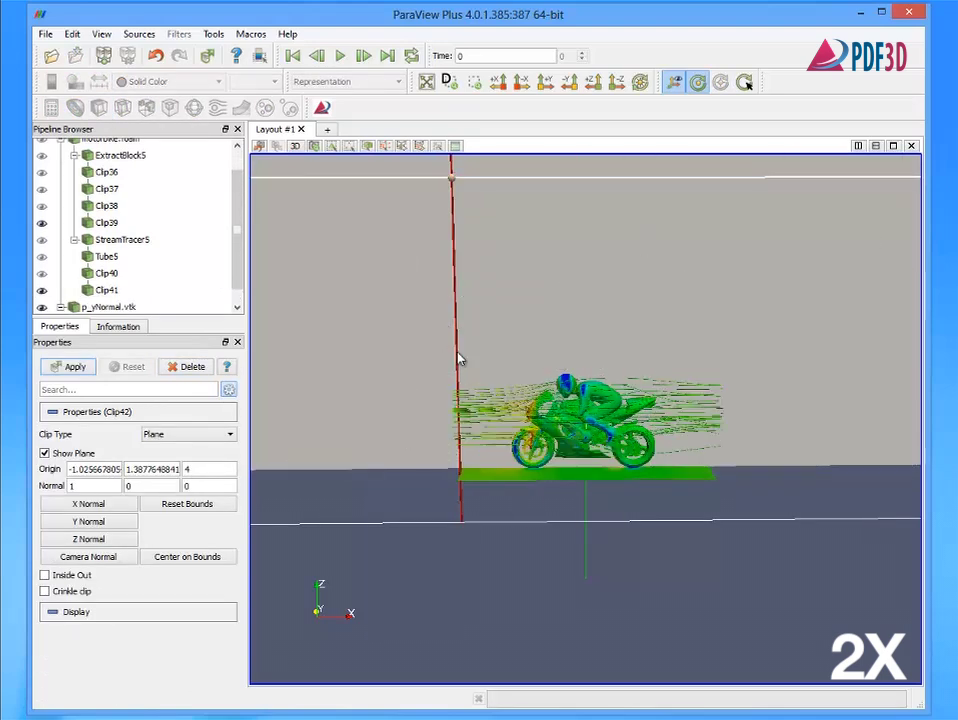
{"action": "left_click", "coordinate": [75, 367]}
{"action": "left_click", "coordinate": [99, 107]}
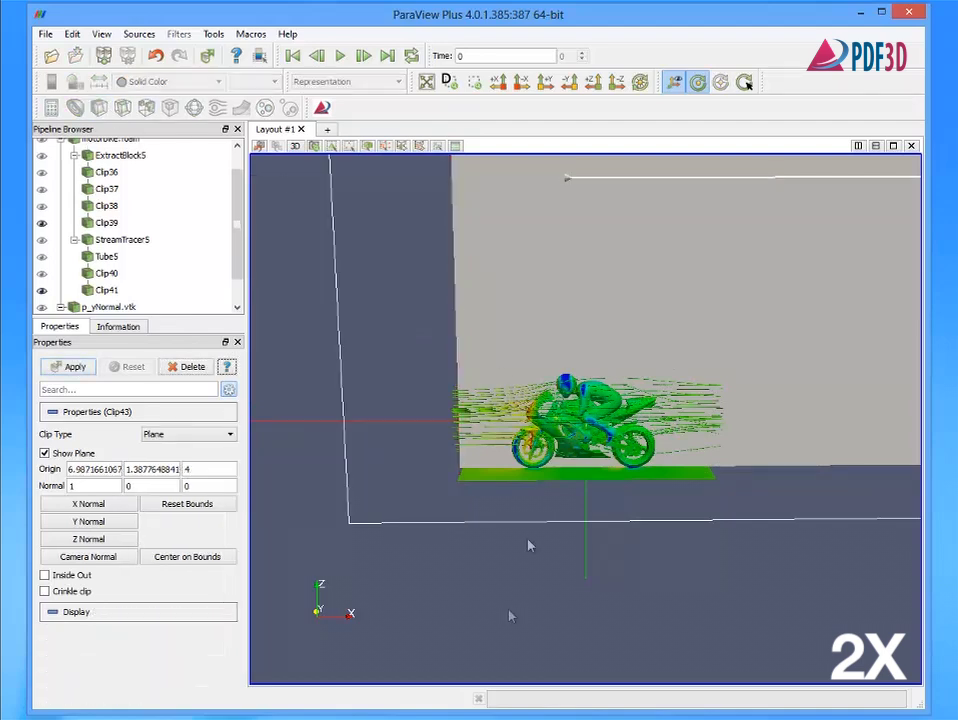
{"action": "left_click_drag", "start_coordinate": [530, 545], "coordinate": [590, 650]}
{"action": "left_click_drag", "start_coordinate": [855, 352], "coordinate": [678, 511]}
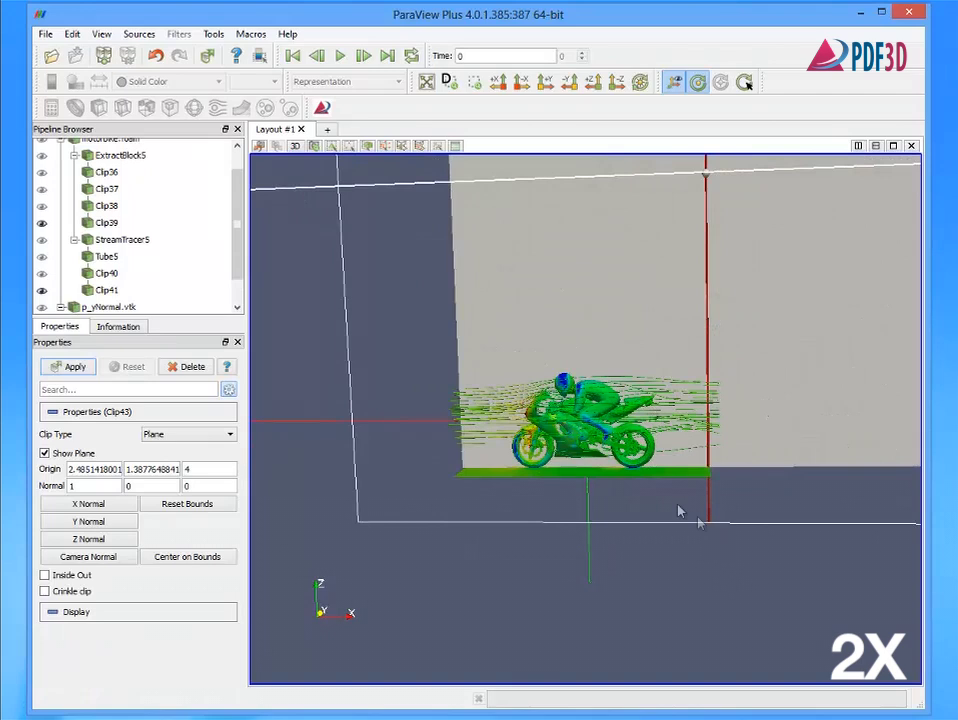
{"action": "left_click", "coordinate": [75, 367]}
- Cut off the plane's top with a horizontal Z-normal clip at height 1.92
{"action": "left_click", "coordinate": [99, 107]}
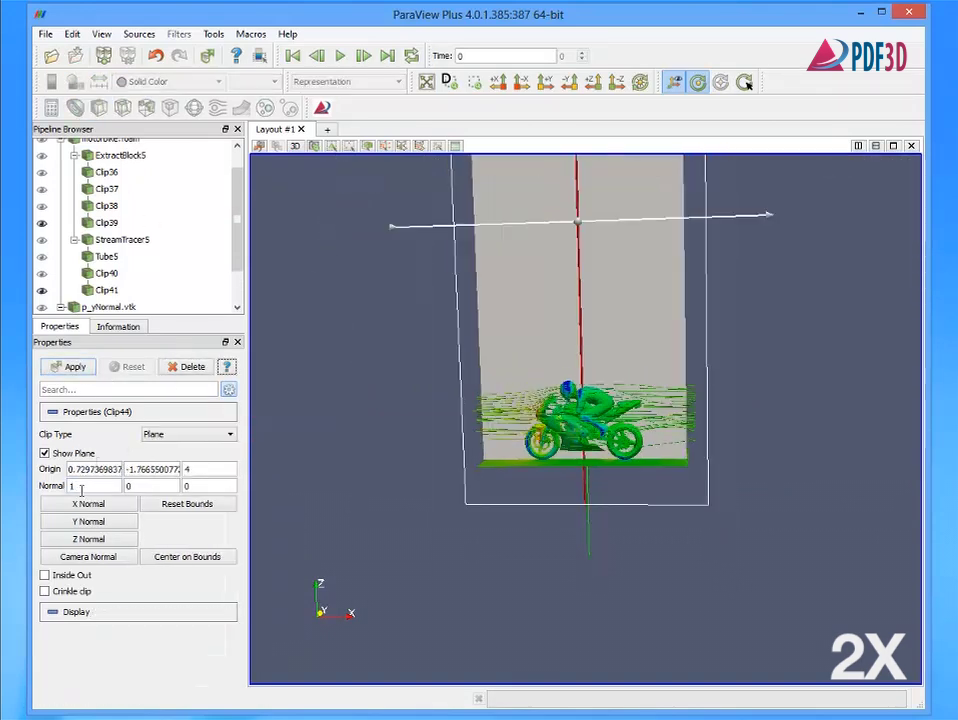
{"action": "left_click", "coordinate": [88, 539]}
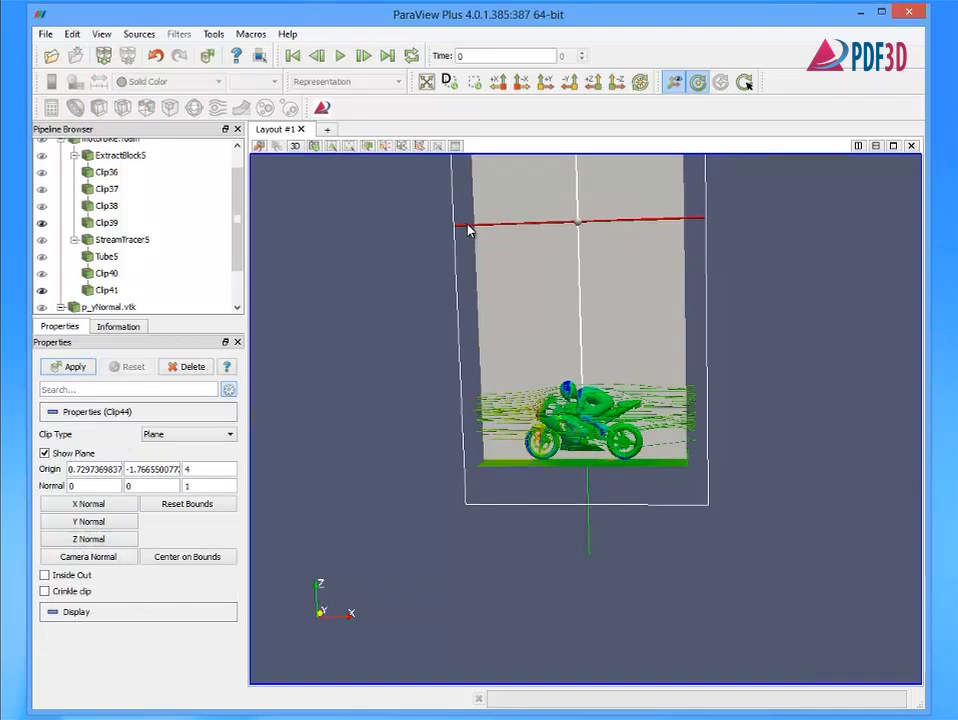
{"action": "left_click_drag", "start_coordinate": [468, 231], "coordinate": [445, 334]}
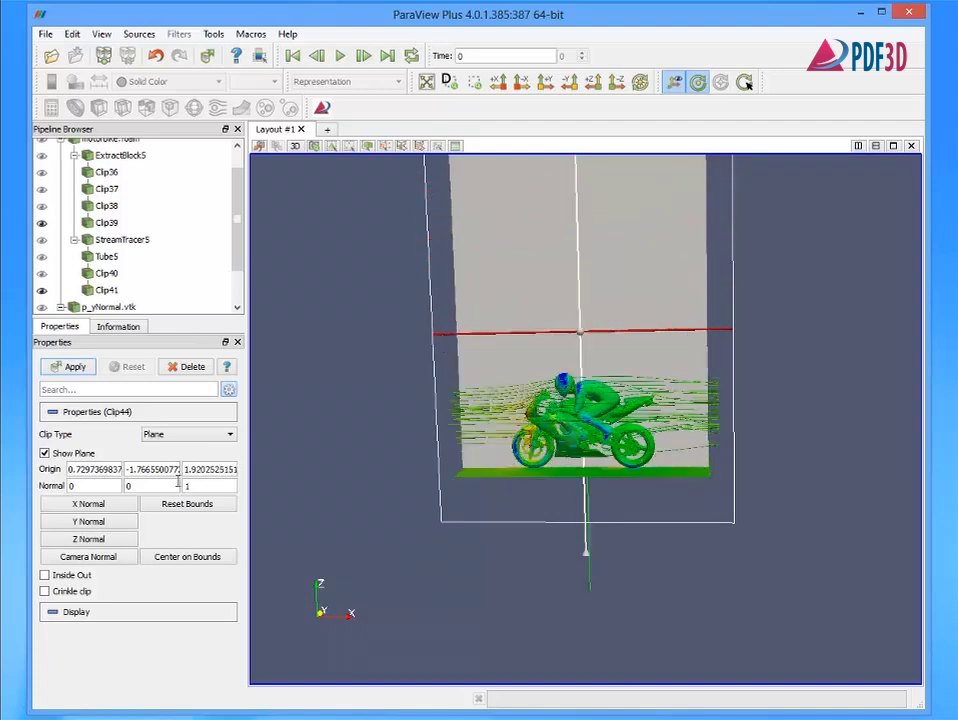
{"action": "left_click", "coordinate": [75, 367]}
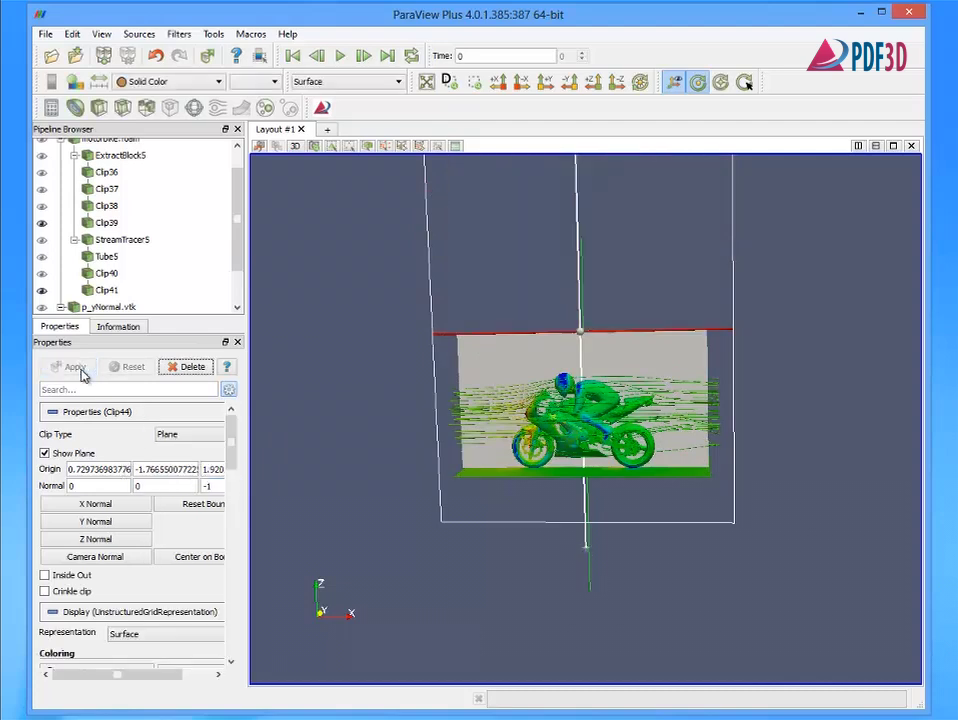
{"action": "left_click", "coordinate": [180, 82]}
- Colour the cutting plane by pressure p and render it as wireframe
{"action": "left_click", "coordinate": [158, 111]}
{"action": "left_click", "coordinate": [158, 85]}
{"action": "left_click", "coordinate": [148, 107]}
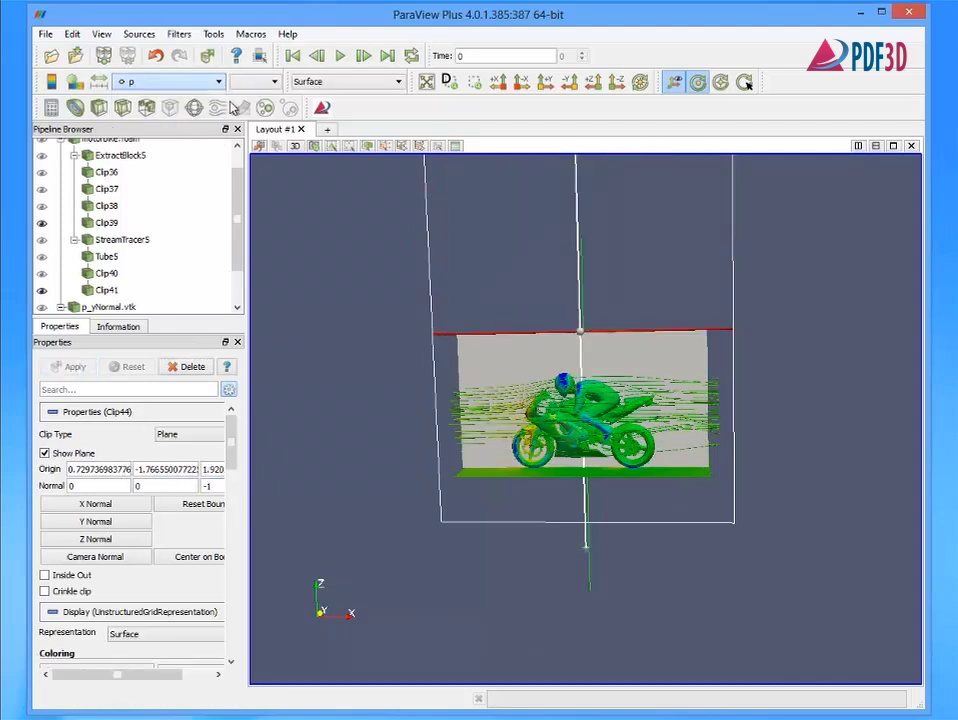
{"action": "left_click", "coordinate": [328, 84]}
{"action": "left_click", "coordinate": [324, 174]}
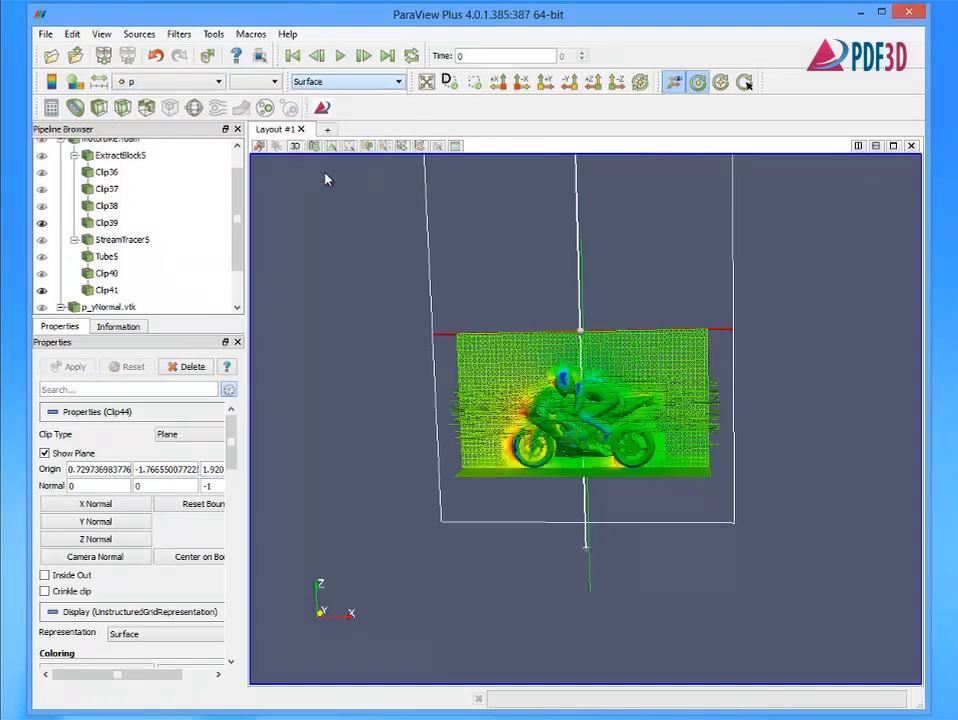
- Hide the clip plane, fit the scene in an oblique view, and show the pressure legend
{"action": "left_click", "coordinate": [44, 454]}
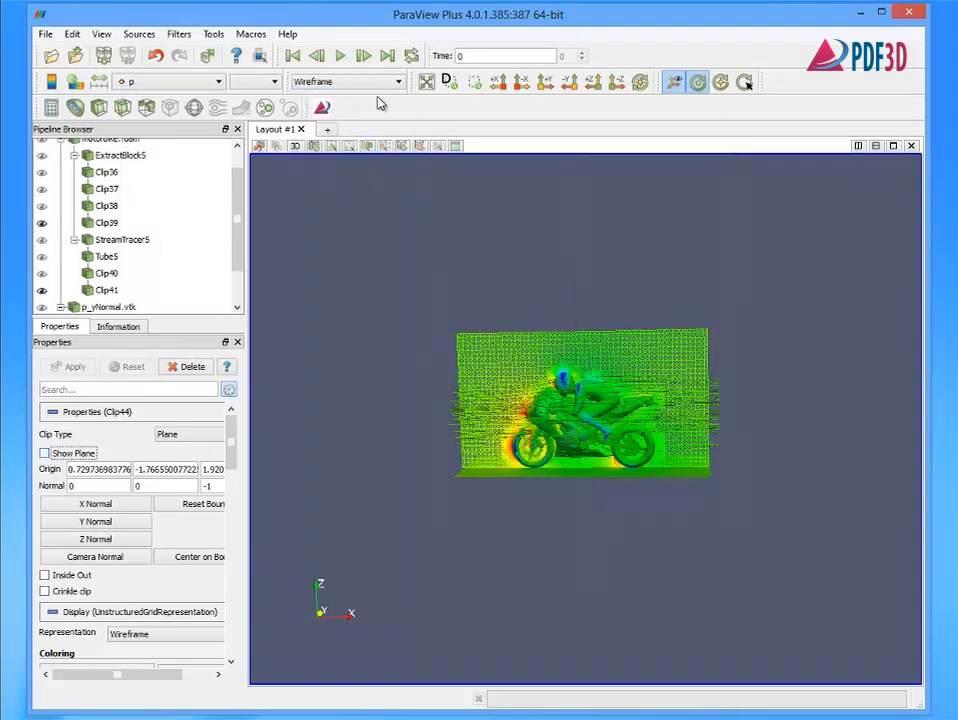
{"action": "left_click", "coordinate": [428, 85]}
{"action": "left_click_drag", "start_coordinate": [421, 477], "coordinate": [295, 265]}
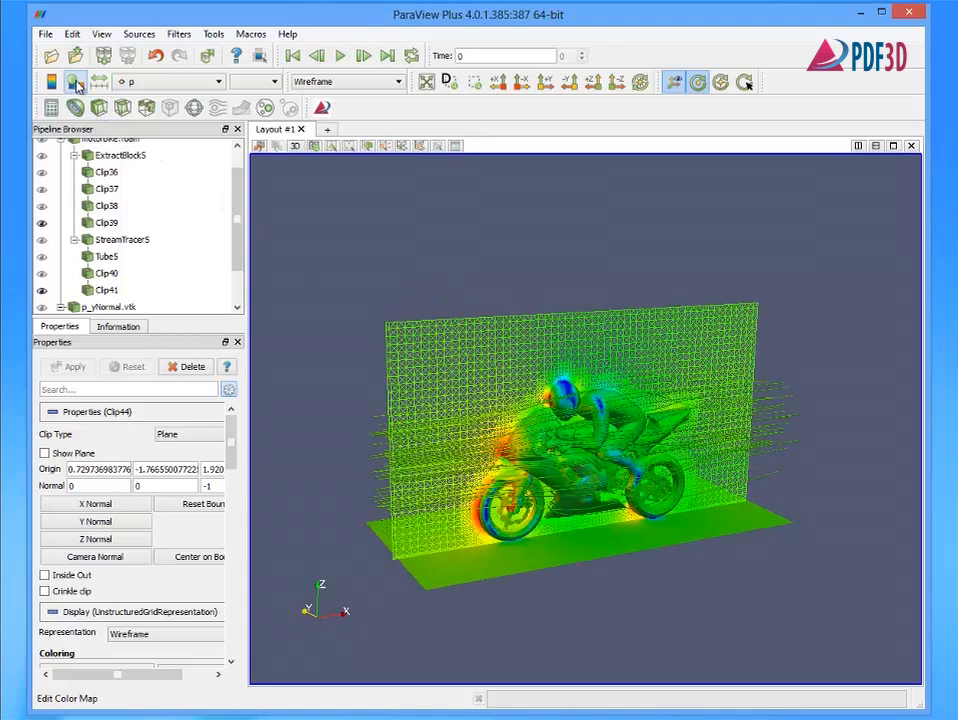
{"action": "left_click", "coordinate": [47, 84]}
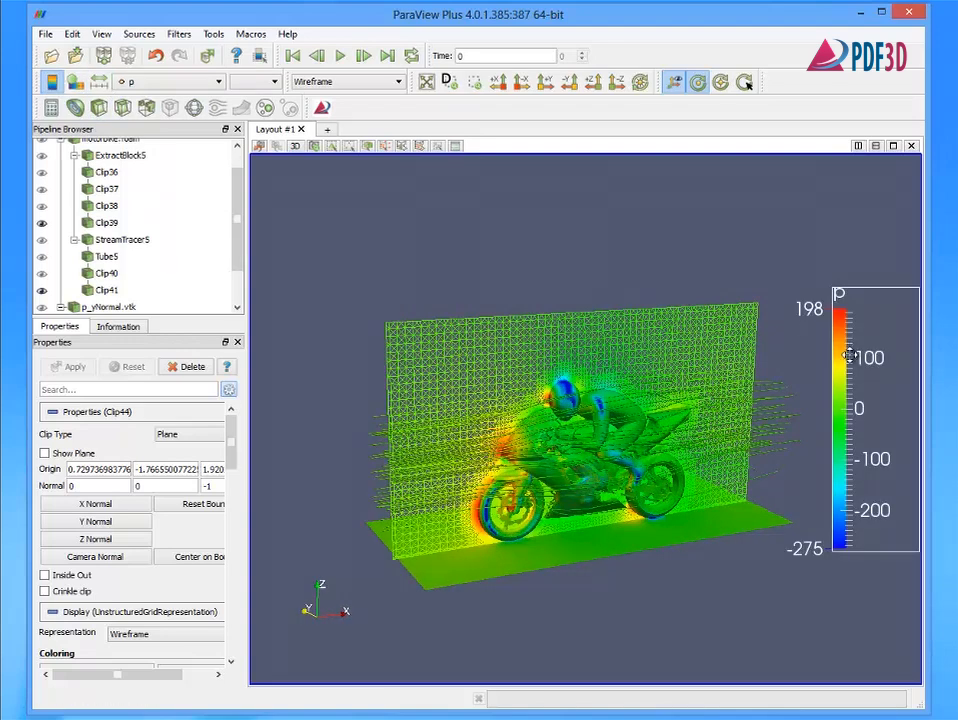
- Set the colour legend title text to 'Pressure' in the colour map editor
{"action": "left_click", "coordinate": [75, 82]}
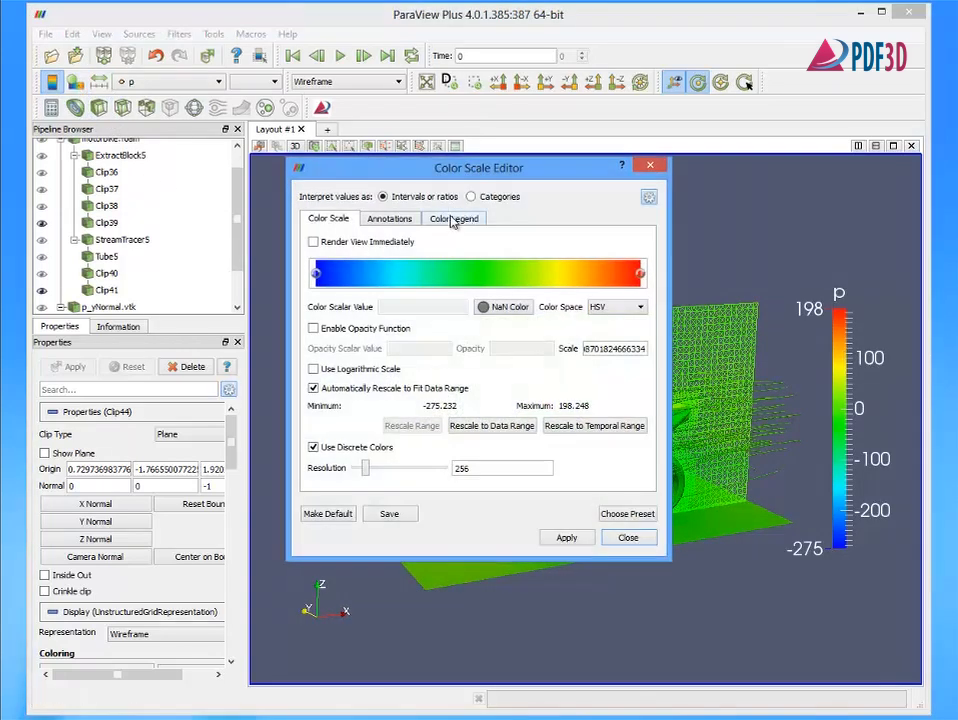
{"action": "left_click", "coordinate": [453, 219]}
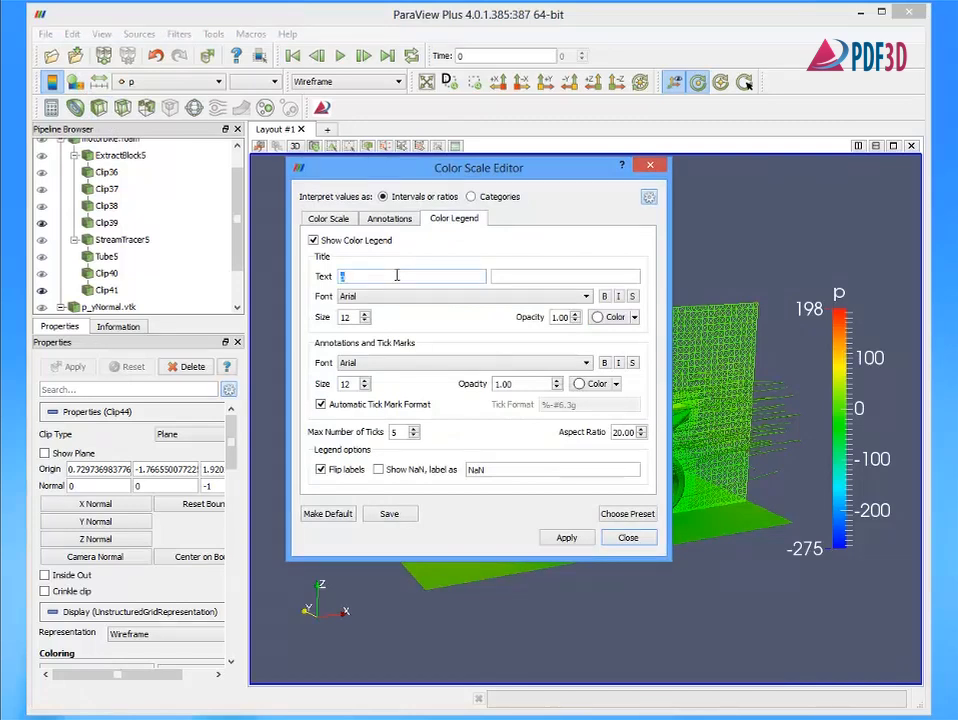
{"action": "type", "text": "Pressure"}
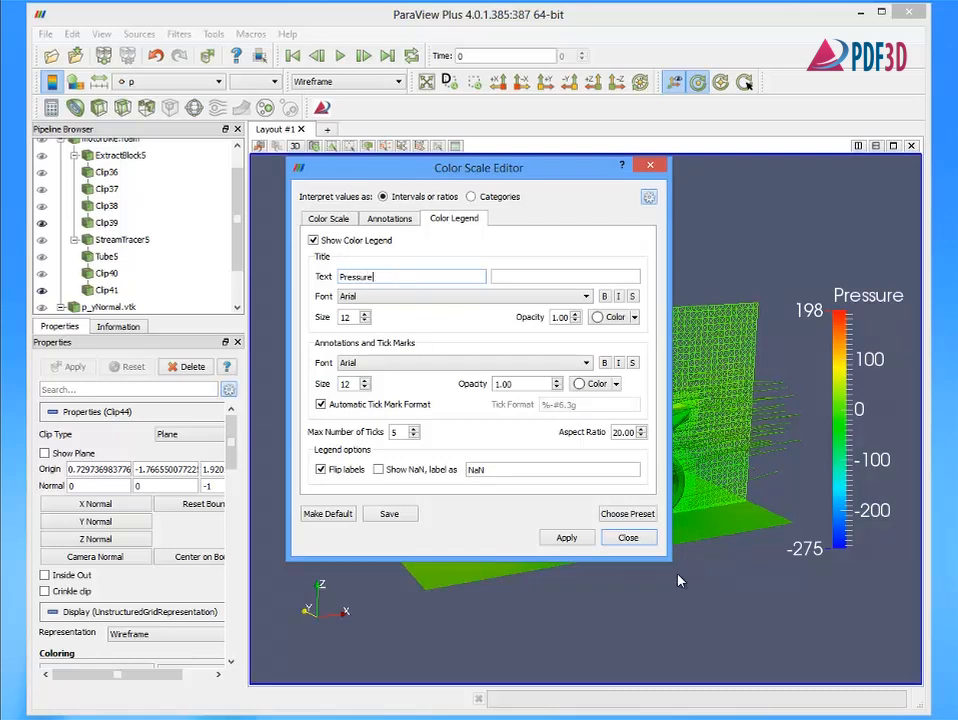
{"action": "left_click", "coordinate": [628, 538]}
{"action": "left_click", "coordinate": [45, 34]}
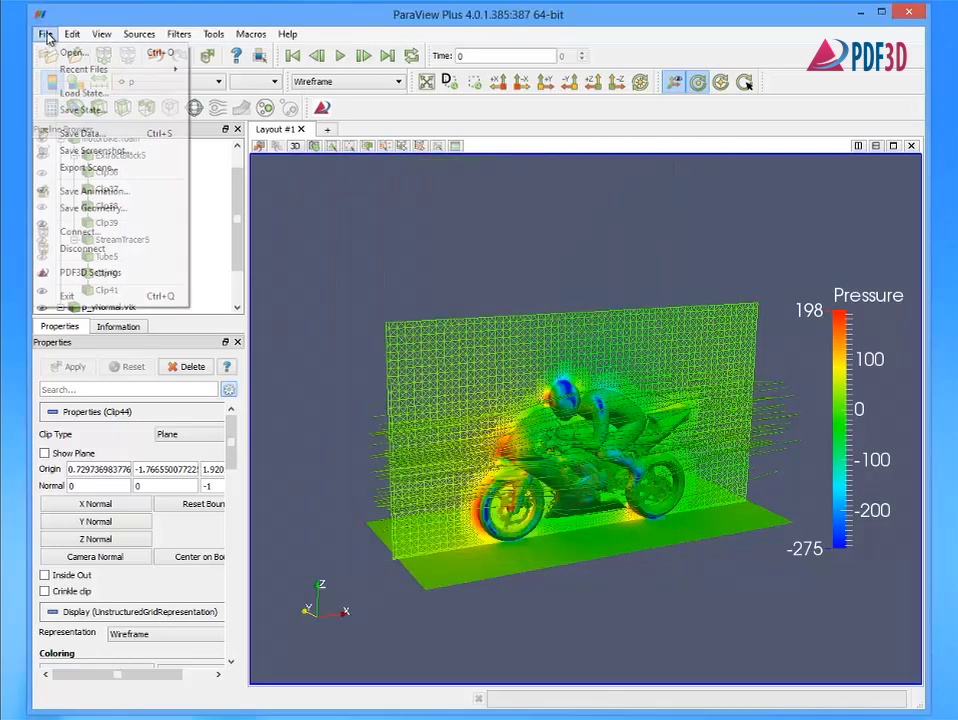
- Turn on the Controls option in the PDF3D export settings
{"action": "left_click", "coordinate": [115, 272]}
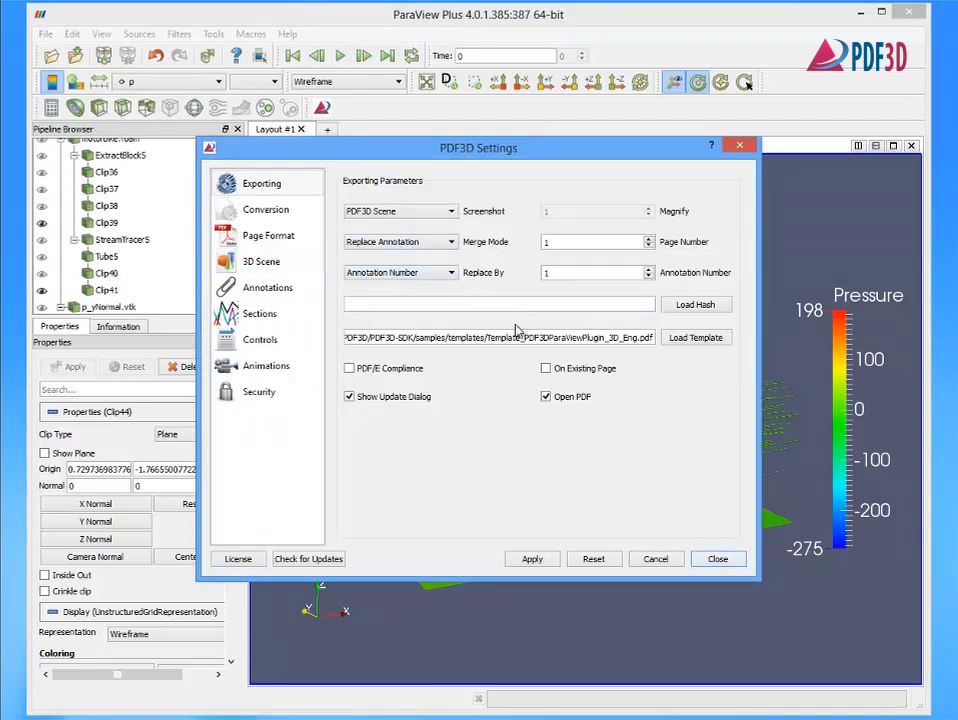
{"action": "left_click", "coordinate": [279, 346]}
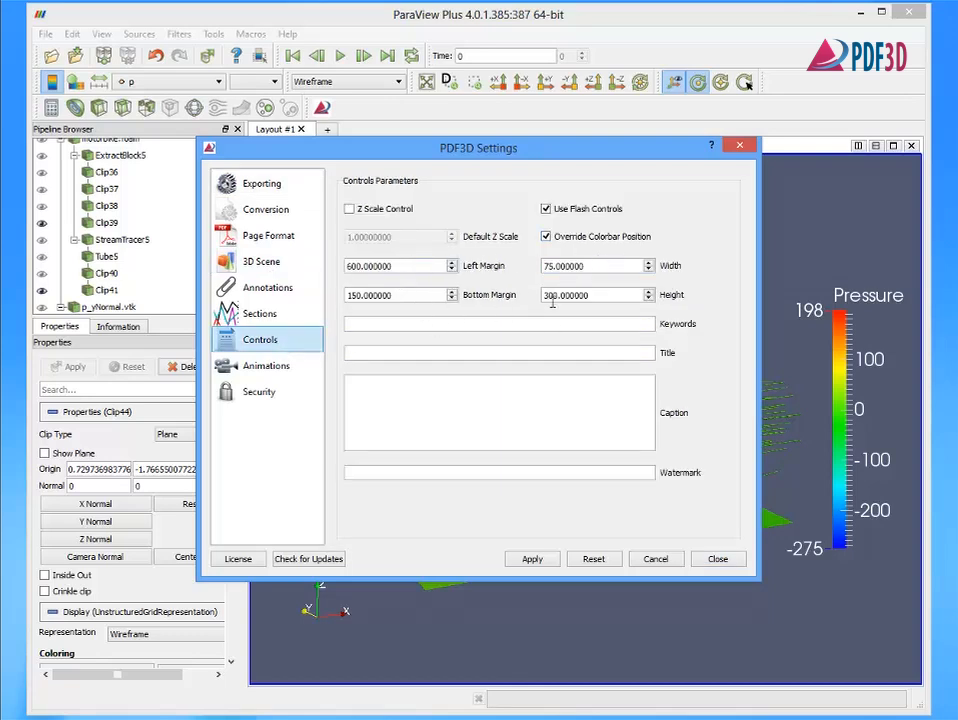
{"action": "left_click", "coordinate": [698, 558]}
- Export the scene as a 3D PDF to test.pdf, overwriting the existing file
{"action": "left_click", "coordinate": [322, 108]}
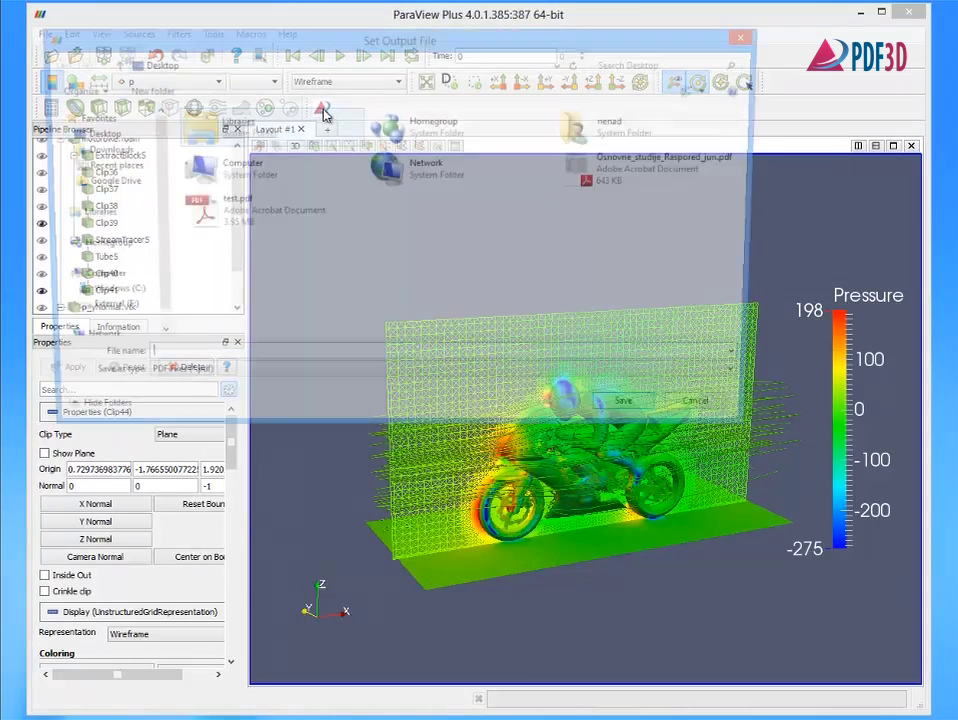
{"action": "double_click", "coordinate": [265, 220]}
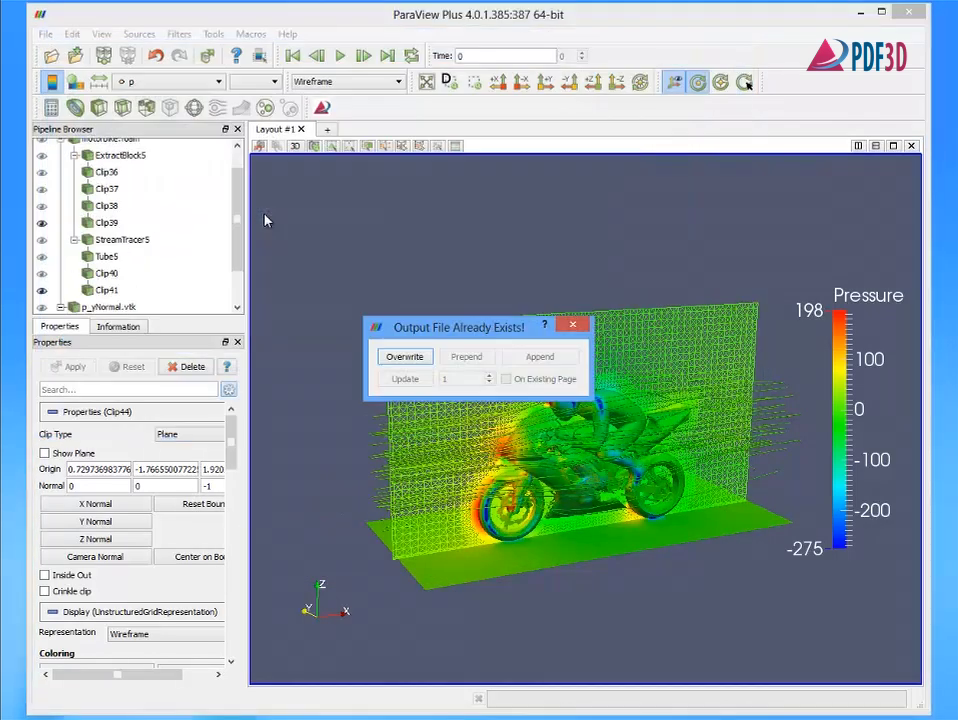
{"action": "left_click", "coordinate": [406, 357]}
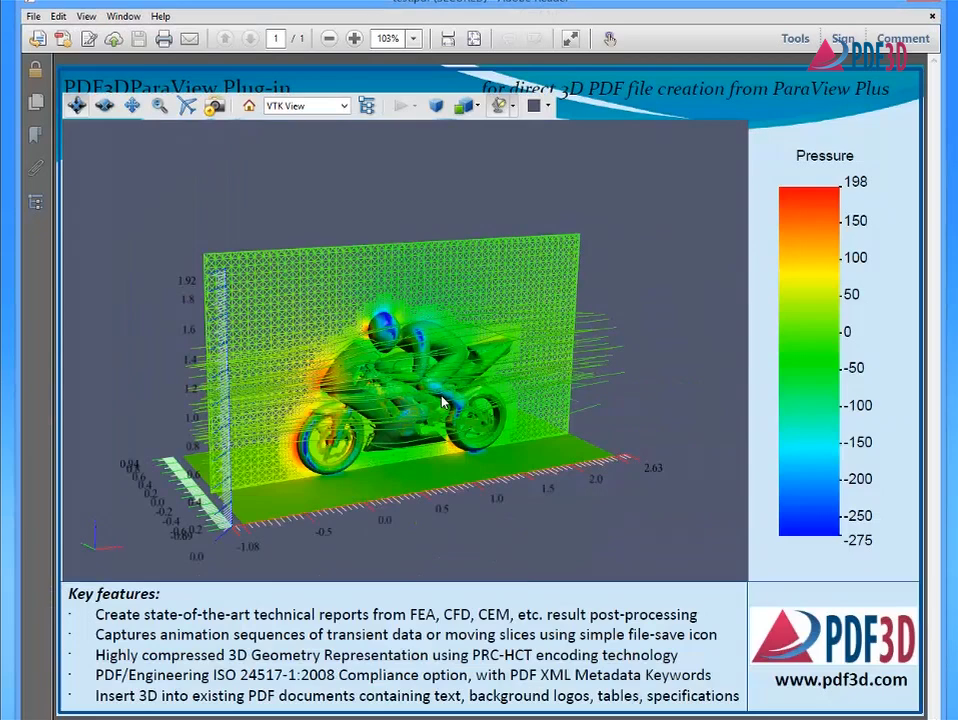
- Rotate the motorbike pressure scene in test.pdf to face it more frontally
{"action": "left_click_drag", "start_coordinate": [492, 368], "coordinate": [470, 340]}
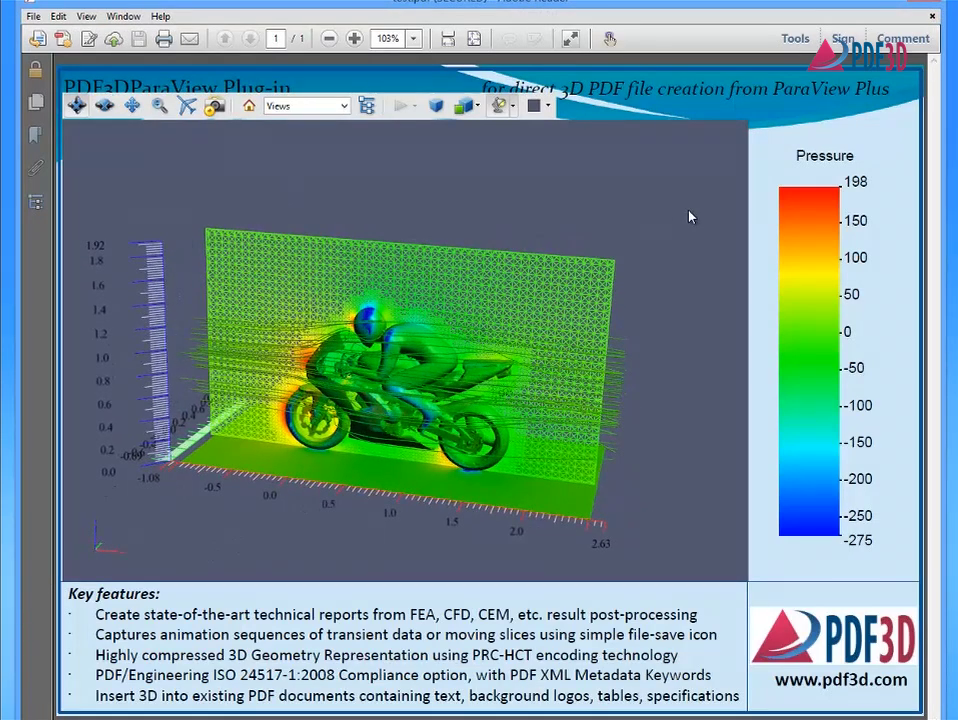